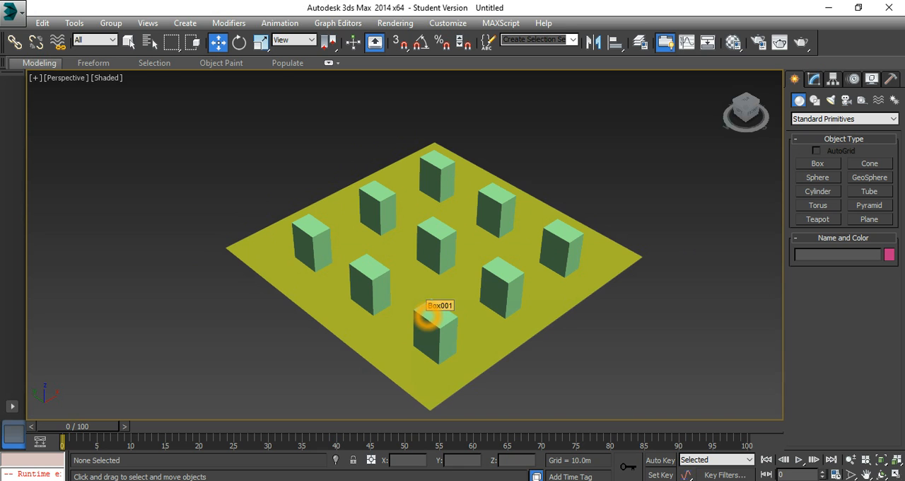
Step: Create a Crowd helper beyond the far edge of the plane
left_click(862, 100)
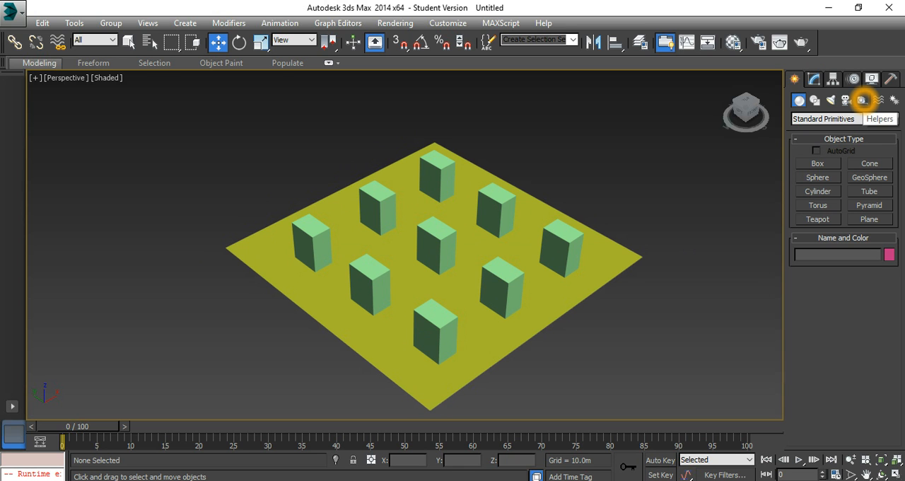
left_click(818, 177)
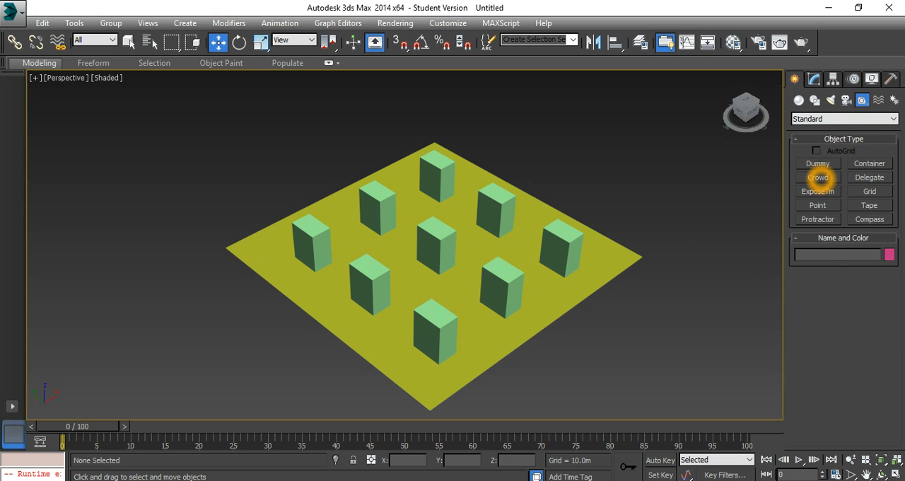
left_click_drag(544, 185, 546, 173)
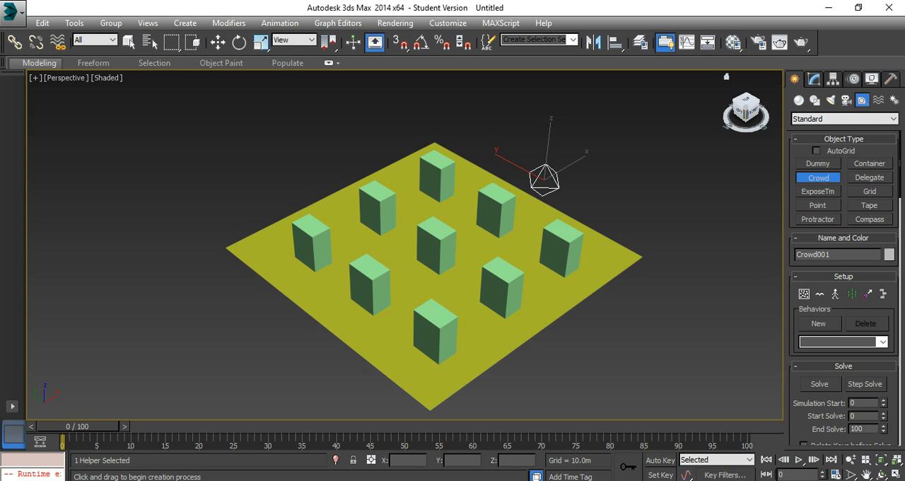
Step: Create a Delegate helper about 5.3 m wide and 8 m deep on the plane near the front boxes, and raise it to about Z 2.4 m
left_click(870, 178)
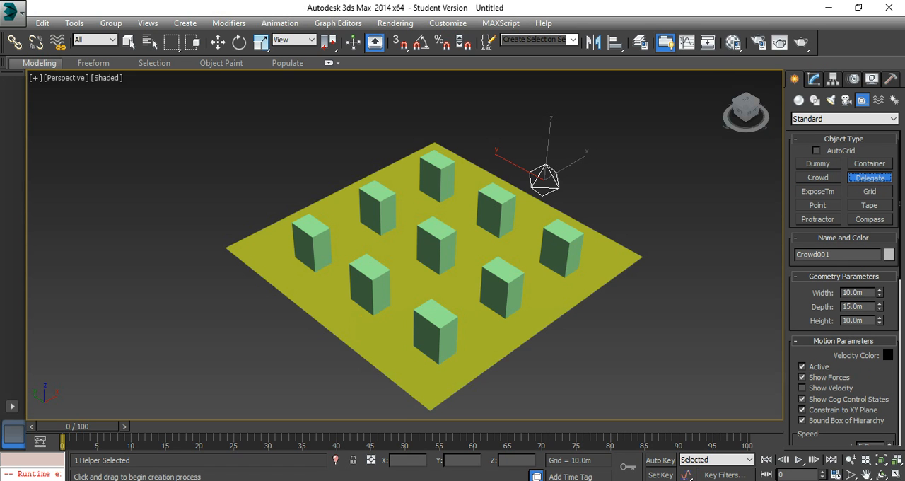
left_click_drag(382, 335, 376, 324)
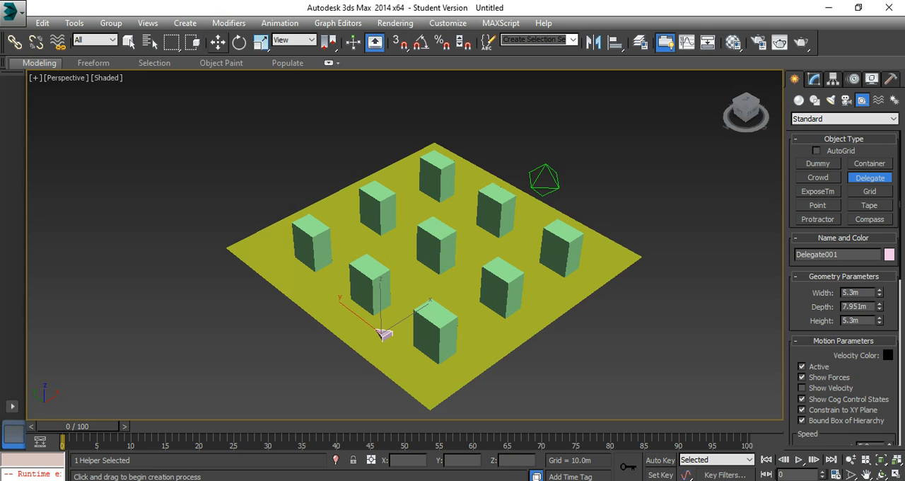
left_click(218, 41)
left_click_drag(382, 299, 383, 296)
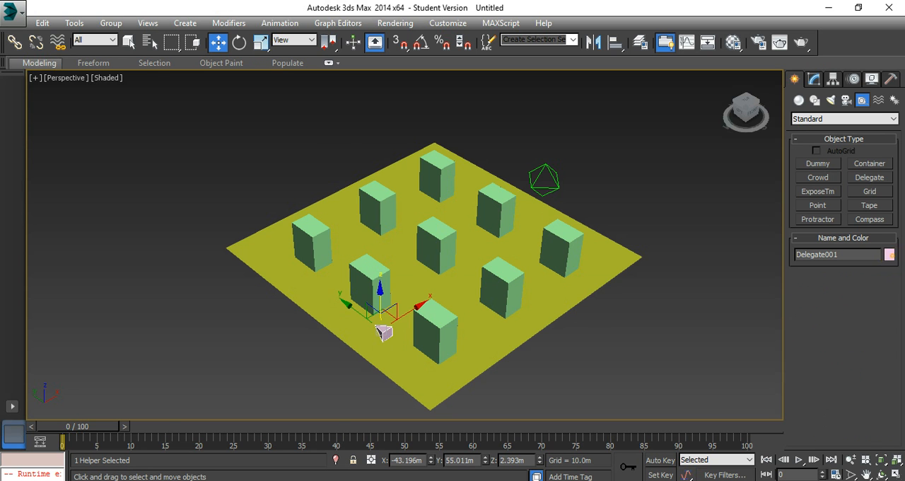
Step: Change the delegate's object color to red
left_click(889, 254)
left_click(347, 225)
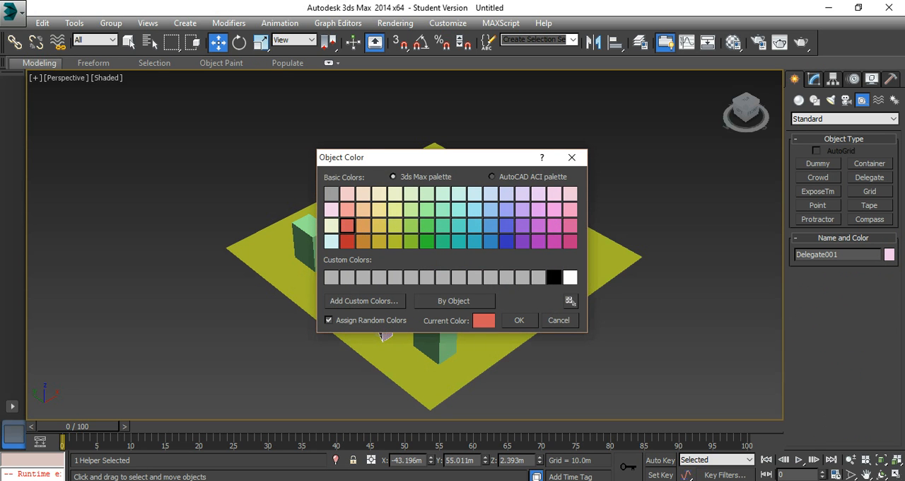
left_click(519, 320)
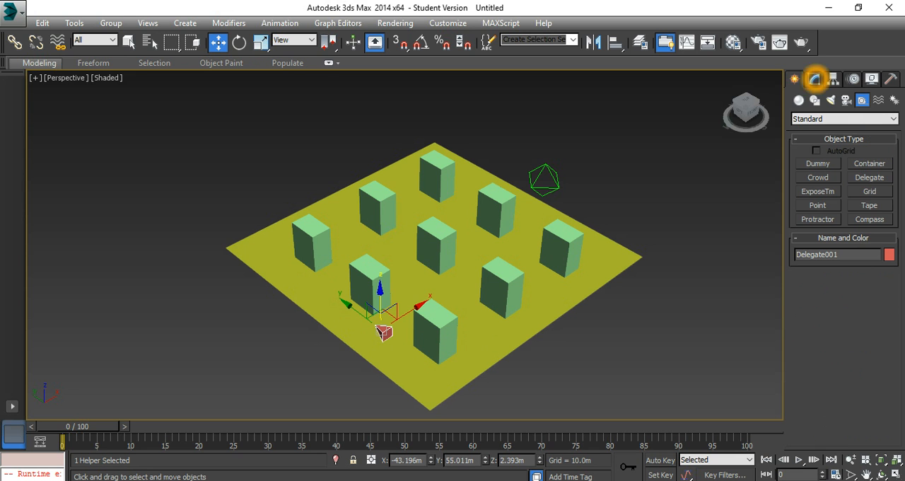
Step: Open the Scatter settings of the crowd helper and choose Delegate001 as the object to clone
left_click(814, 78)
left_click(547, 169)
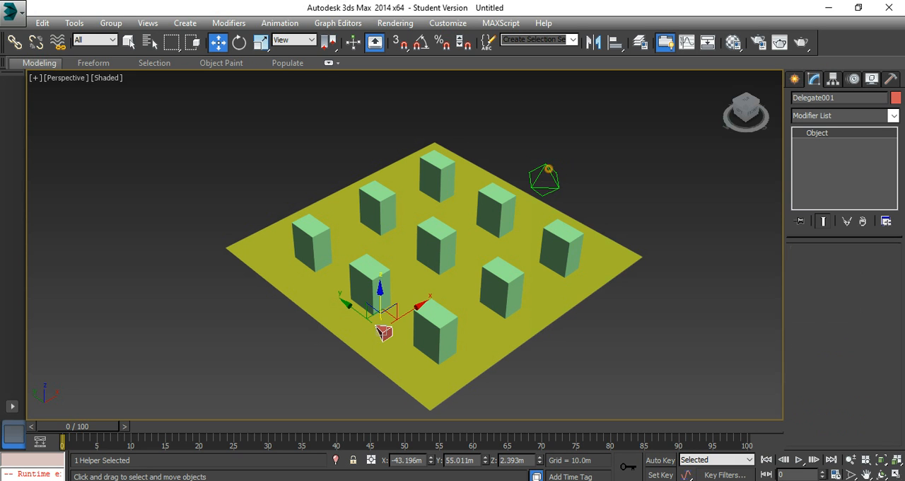
left_click(129, 41)
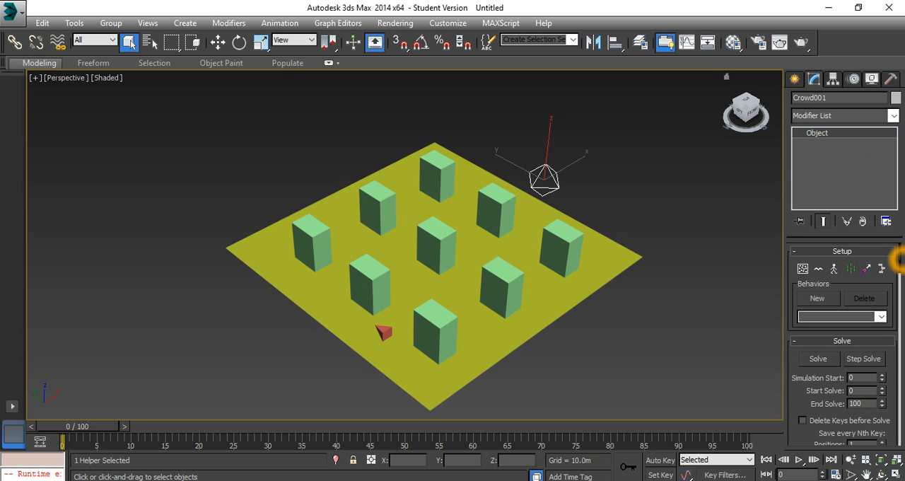
left_click(807, 271)
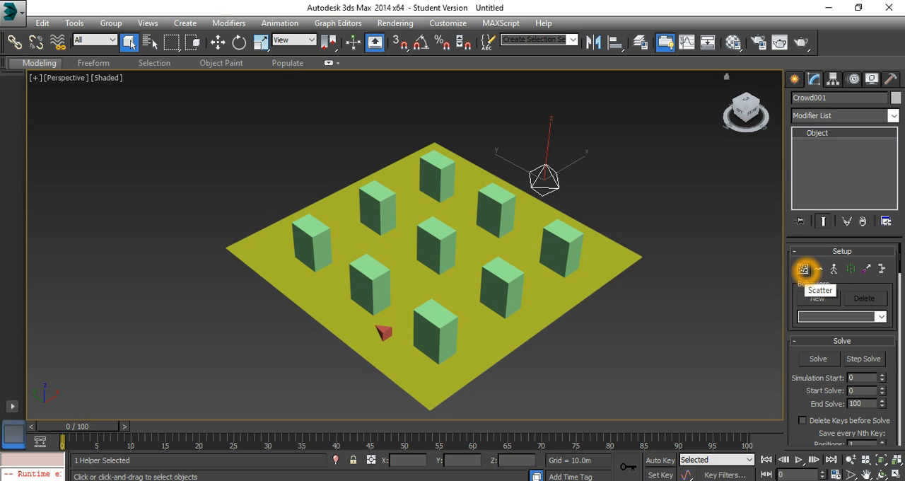
left_click(803, 268)
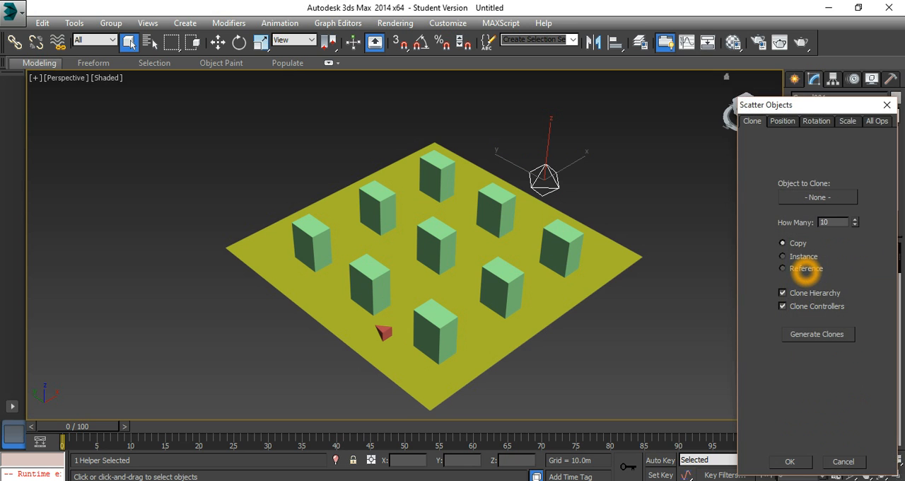
left_click(817, 196)
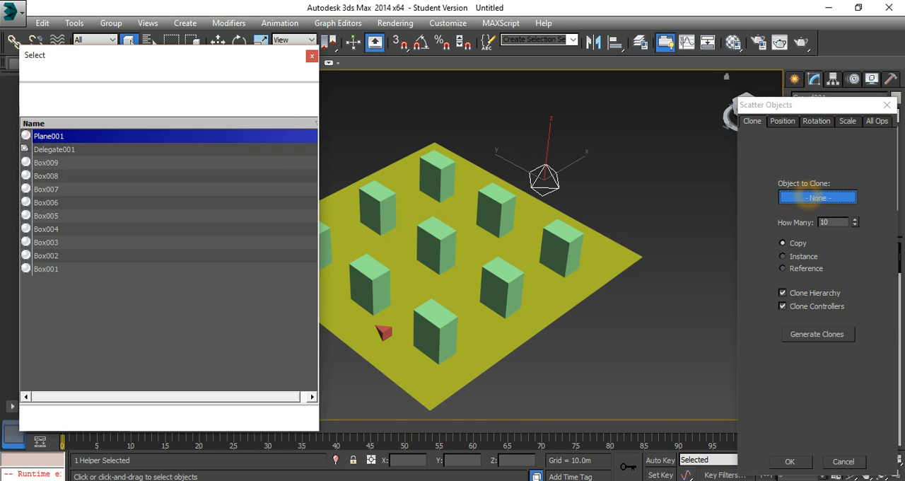
left_click(54, 150)
left_click(231, 415)
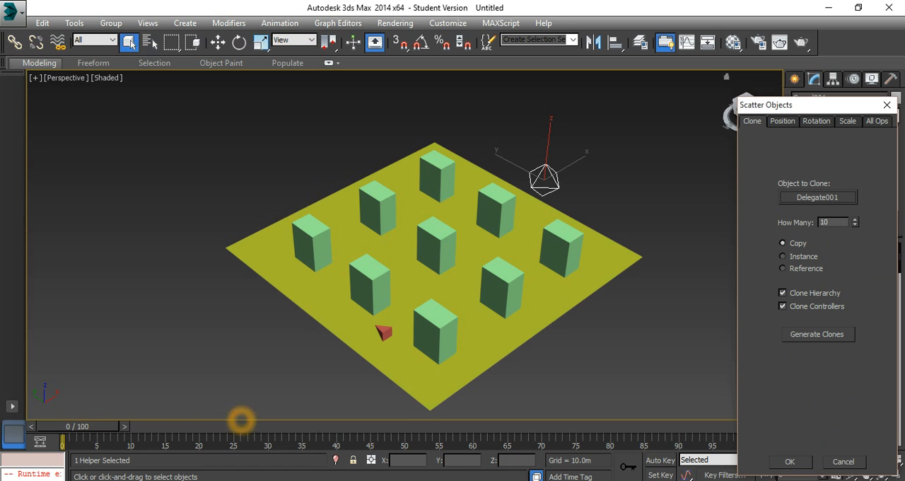
left_click(837, 231)
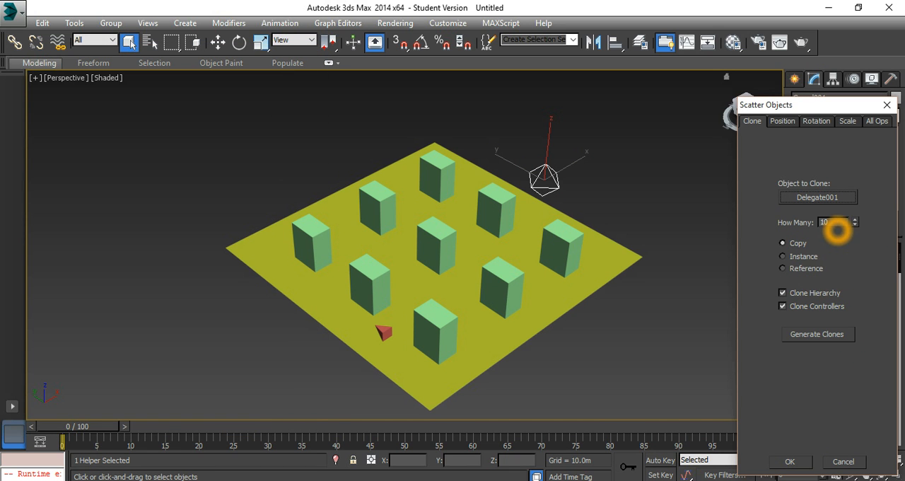
Step: Set the scatter placement to On Surface, using Plane001 as the surface
left_click(782, 120)
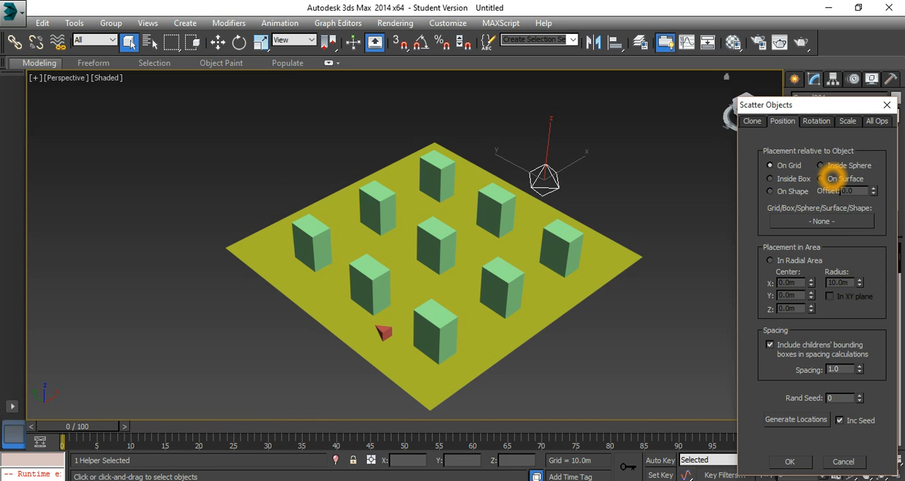
left_click(820, 178)
left_click(837, 185)
left_click(821, 221)
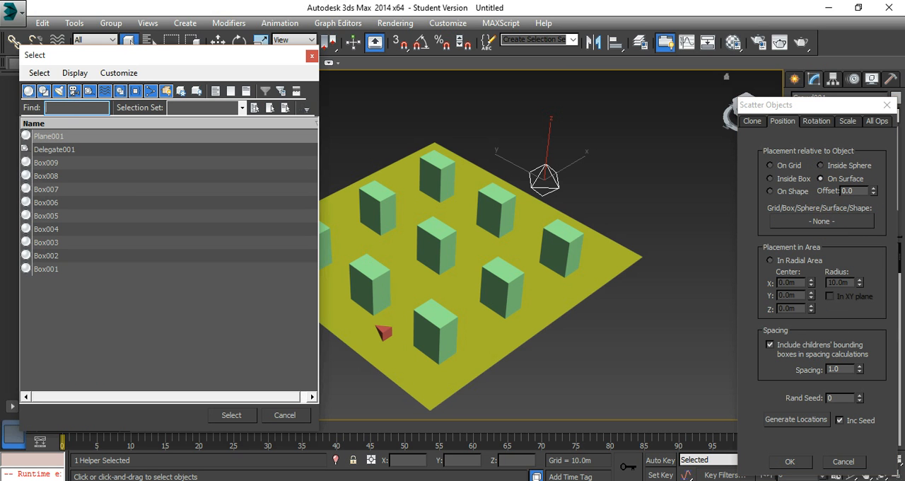
left_click(60, 138)
left_click(232, 415)
Step: Enable computing of clones, positions and rotations, scatter the delegates, and accept the result
left_click(875, 124)
left_click(824, 206)
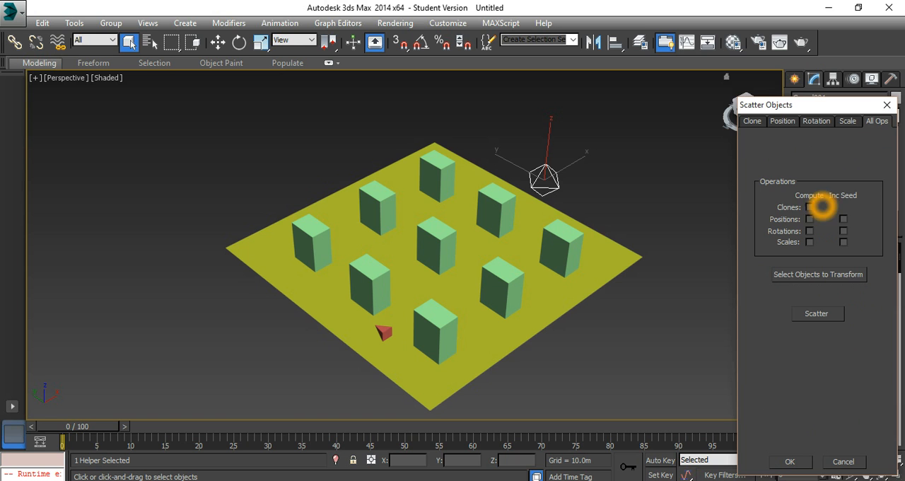
left_click(810, 207)
left_click(809, 220)
left_click(809, 231)
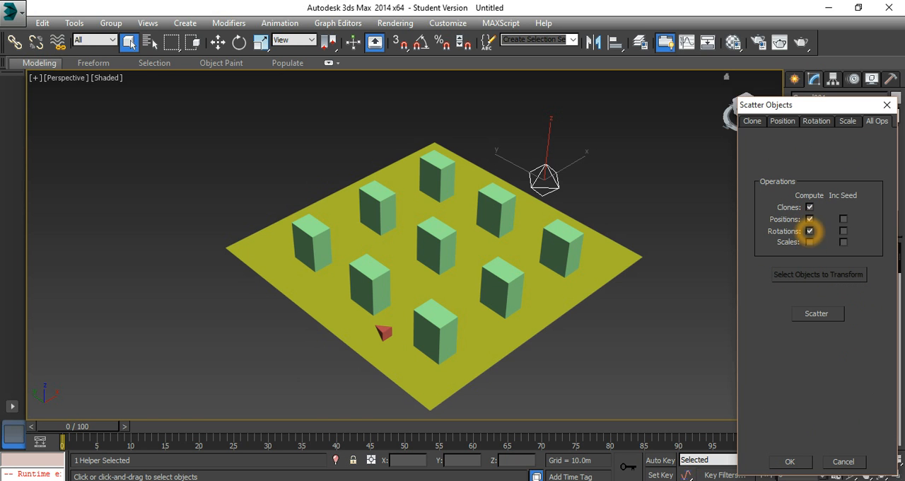
left_click(816, 314)
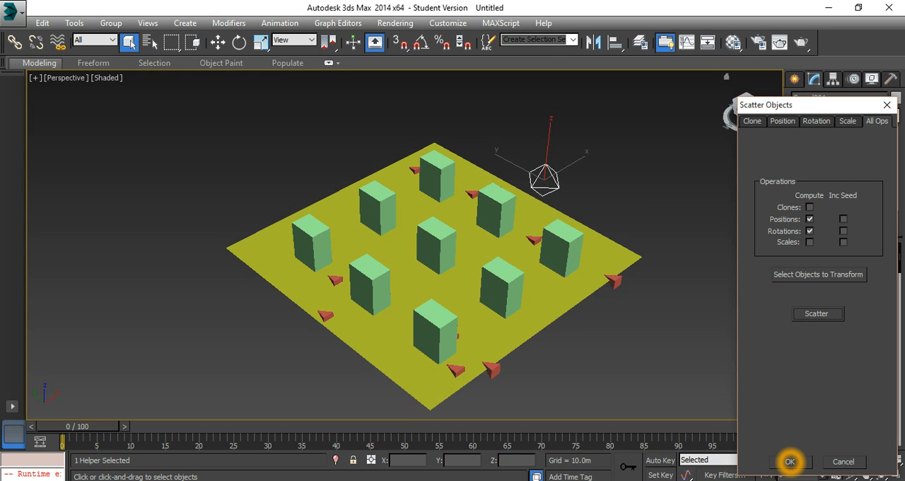
left_click(790, 461)
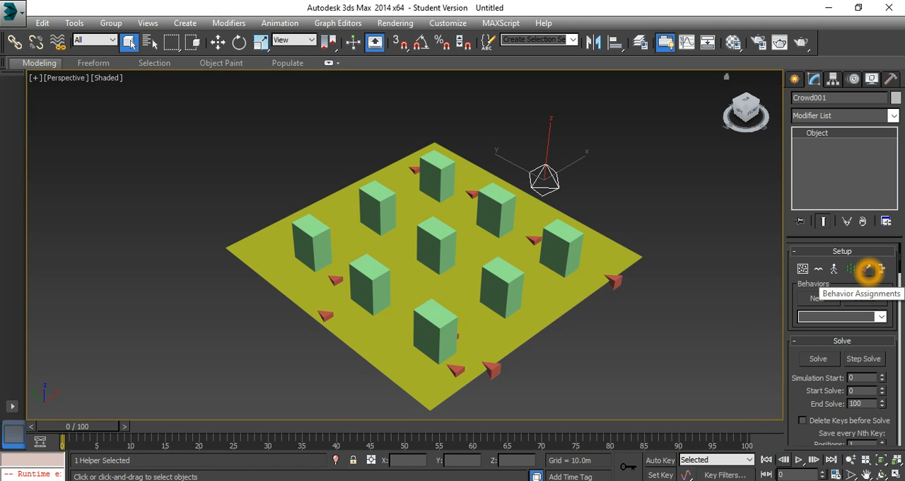
Step: Create a new team in the crowd's behavior assignments containing all the delegates, Delegate001 to Delegate011
left_click(868, 270)
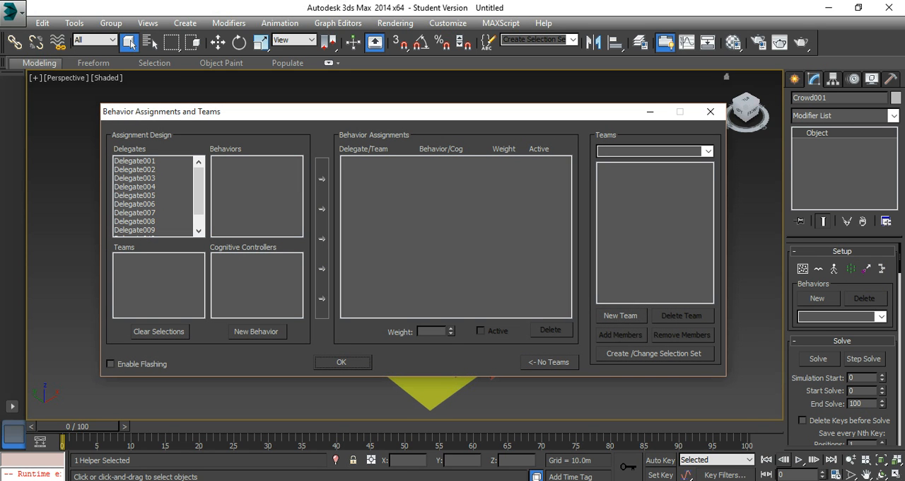
left_click(626, 317)
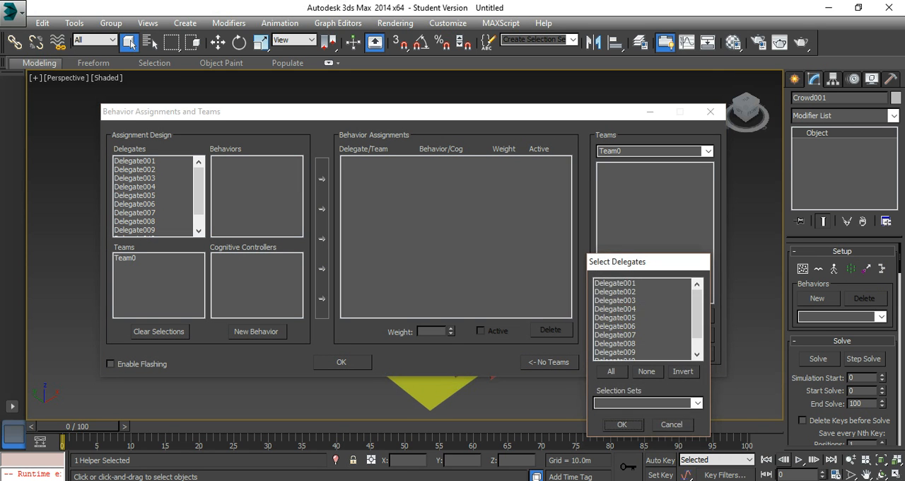
left_click_drag(698, 308, 697, 316)
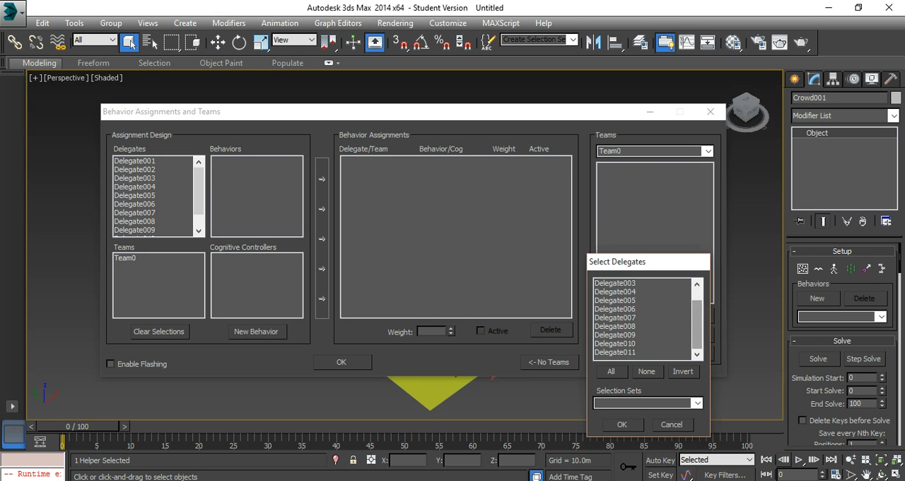
left_click(636, 352, "shift")
left_click(622, 424)
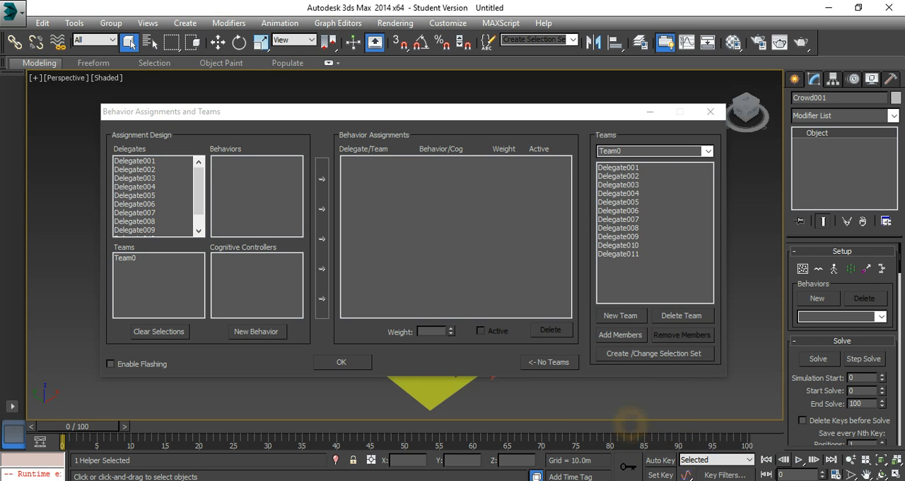
Step: Add a Wander Behavior, assign it to the delegate team, and accept the behavior assignments
left_click(255, 331)
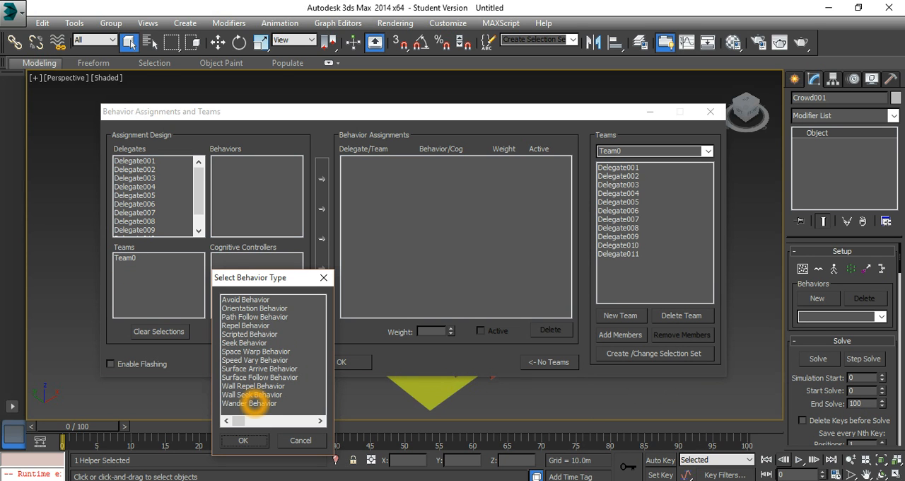
left_click(253, 404)
left_click(242, 440)
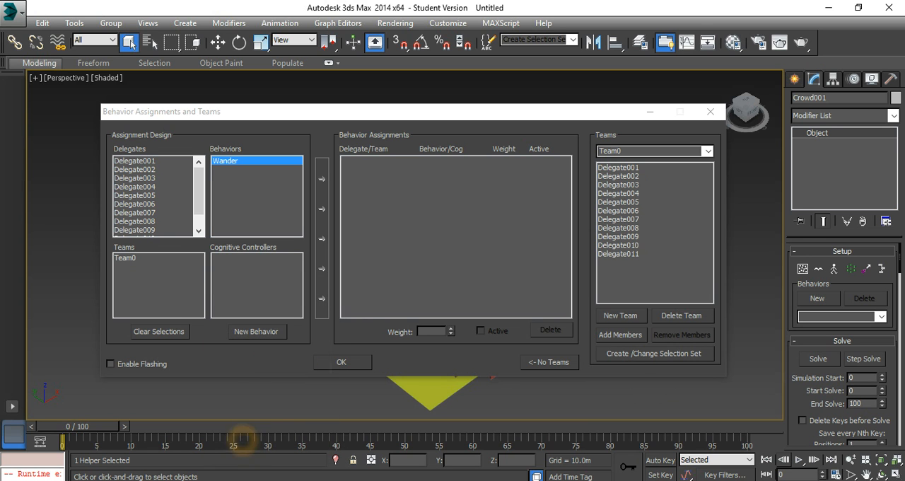
left_click(127, 258)
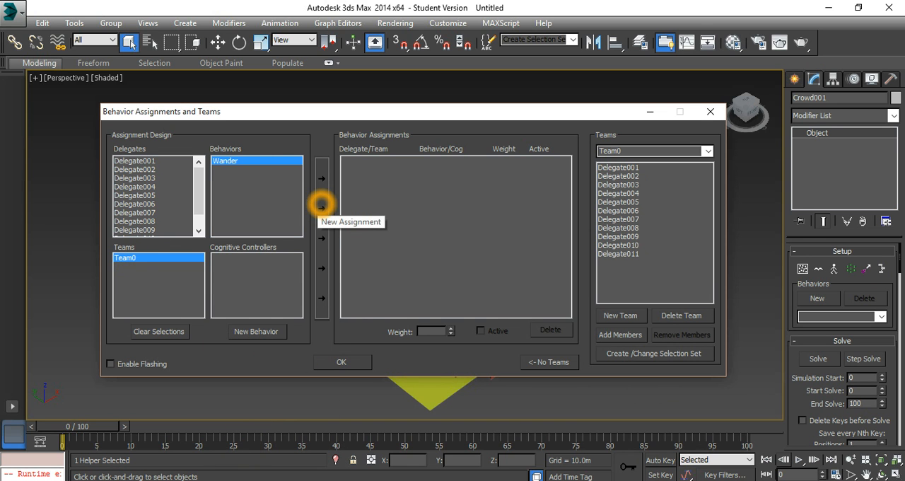
left_click(322, 206)
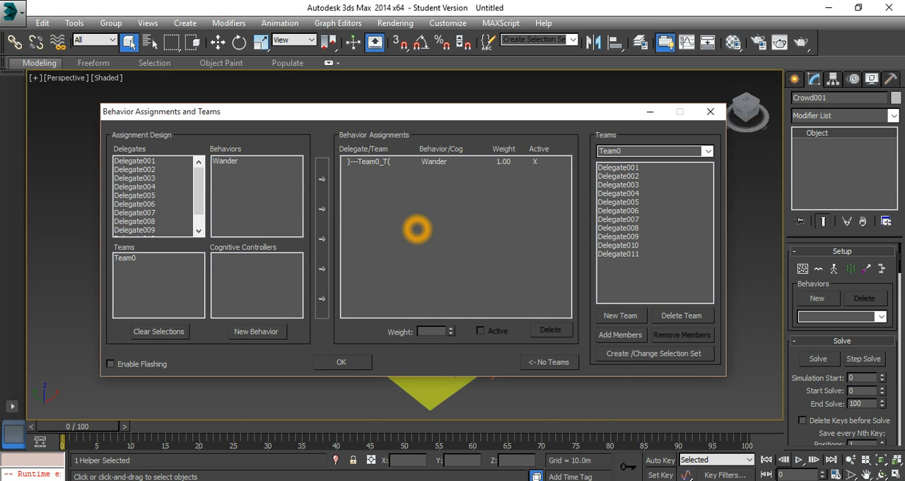
left_click(359, 362)
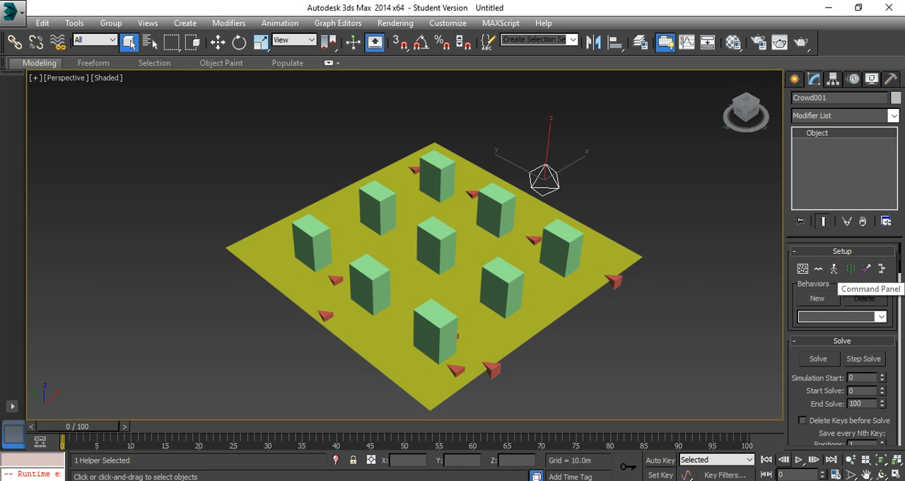
Step: Display the Wander behavior's parameters in the crowd helper's settings
left_click(877, 317)
left_click(881, 317)
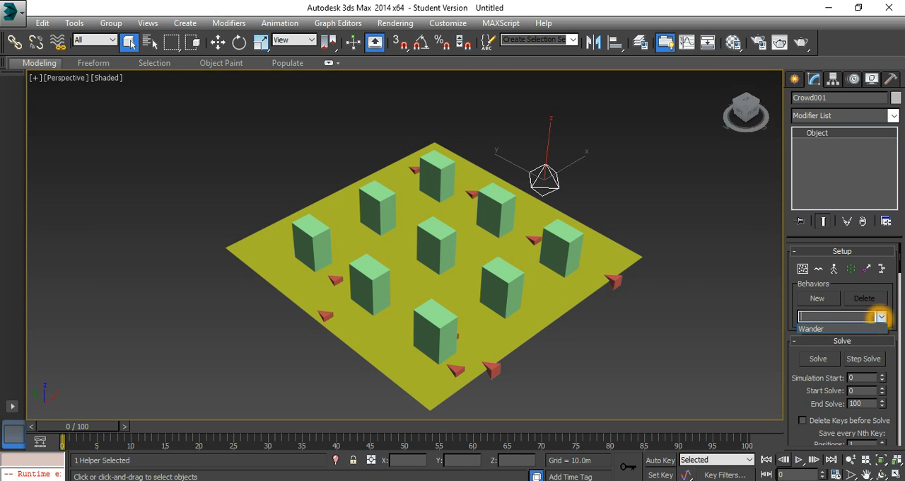
left_click(855, 327)
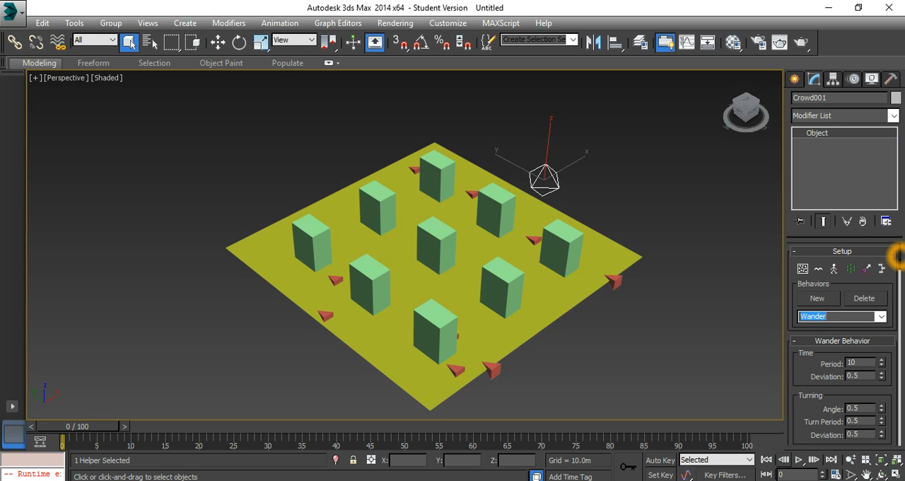
Step: Solve the crowd simulation and return the animation to frame 0
left_click_drag(897, 256, 897, 281)
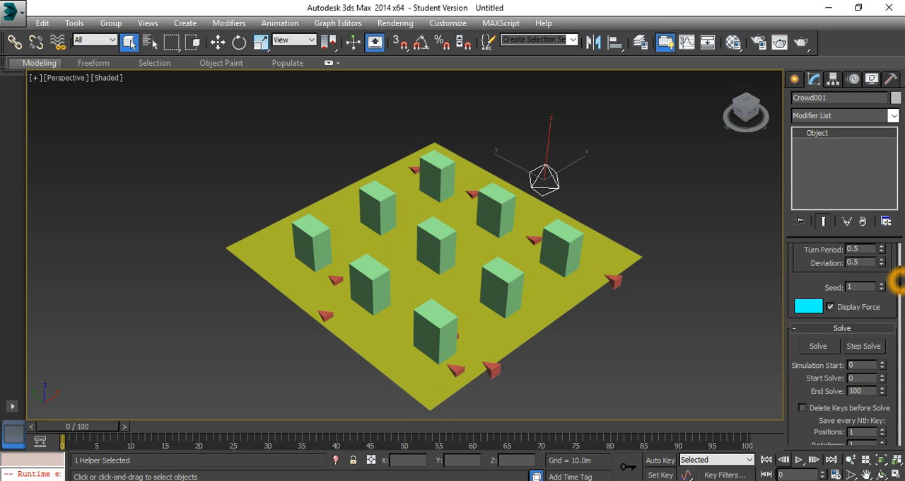
left_click(818, 346)
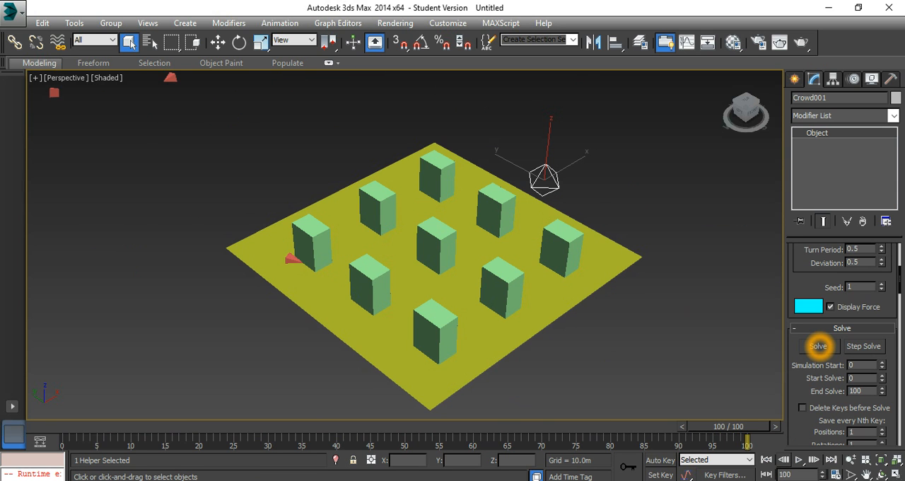
left_click_drag(744, 426, 77, 426)
left_click(129, 41)
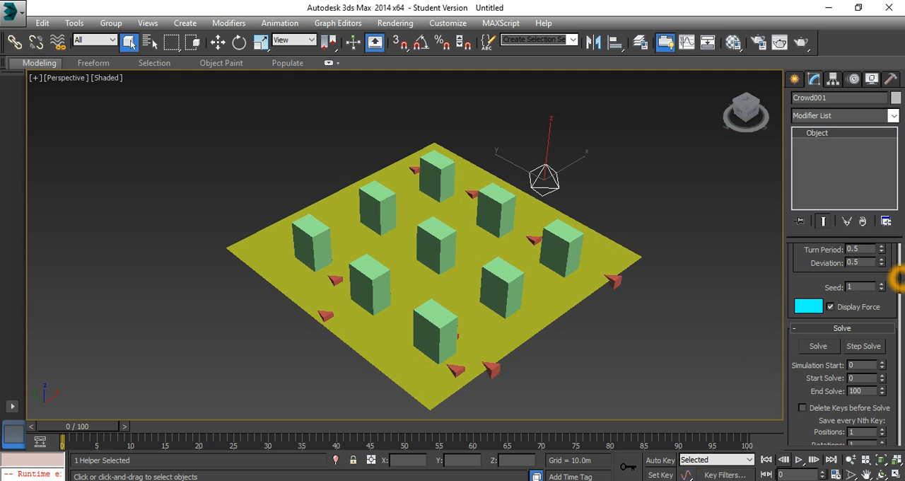
Step: Add a Surface Follow Behavior to the crowd, assign it to Team0, and accept the behavior assignments
left_click_drag(900, 278, 898, 253)
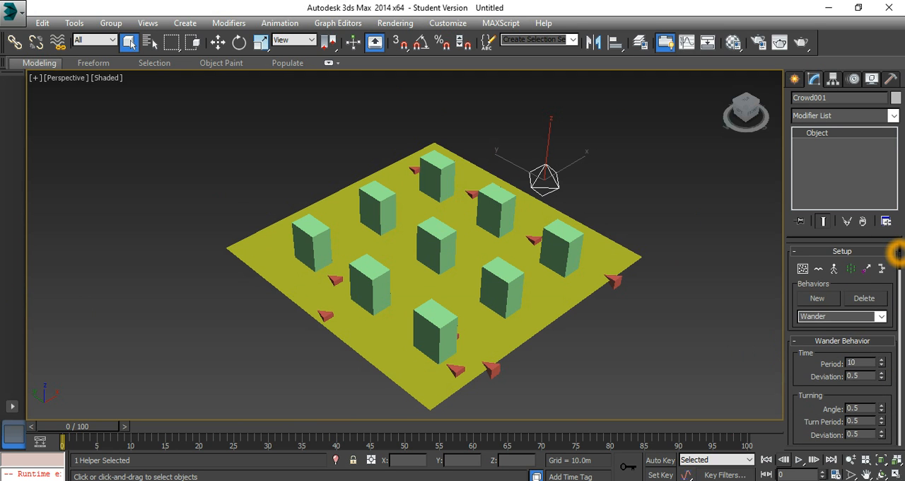
left_click(850, 268)
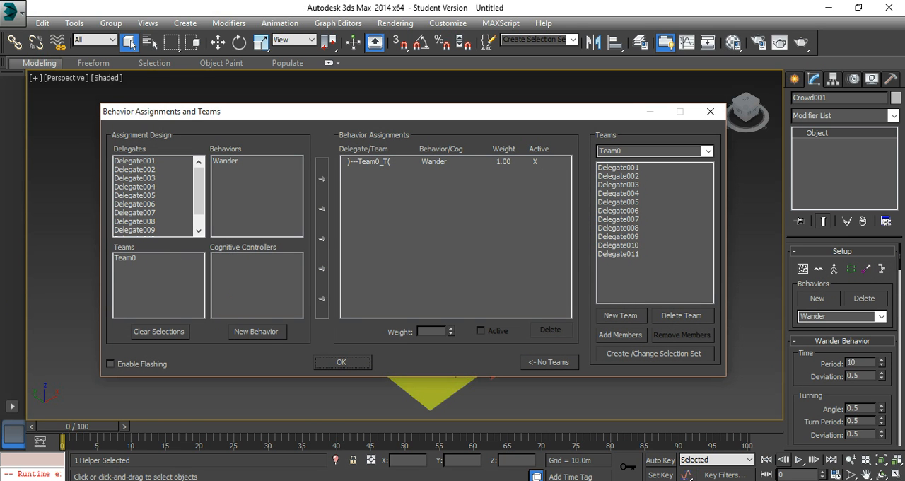
left_click(256, 331)
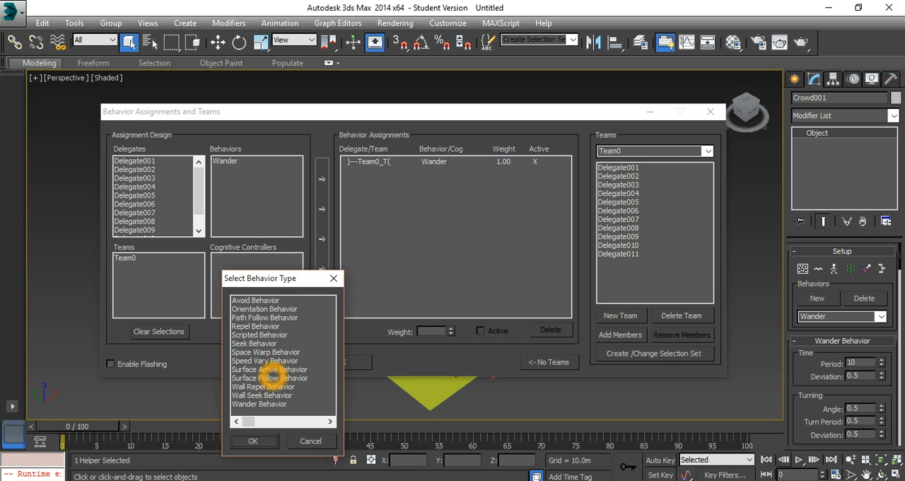
left_click(271, 378)
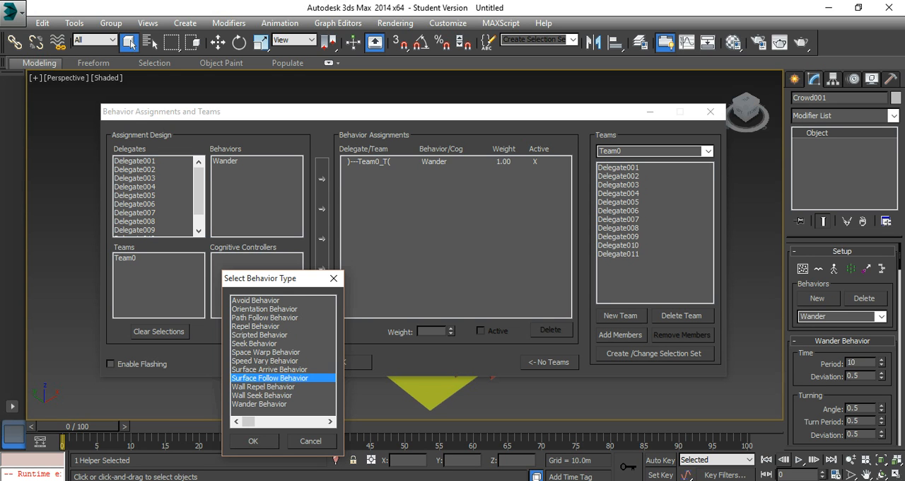
left_click(253, 441)
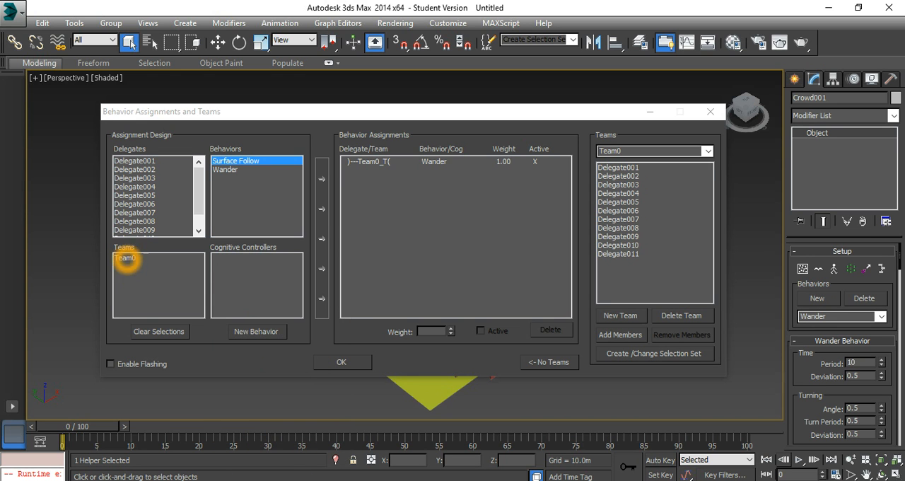
left_click(125, 258)
left_click(321, 209)
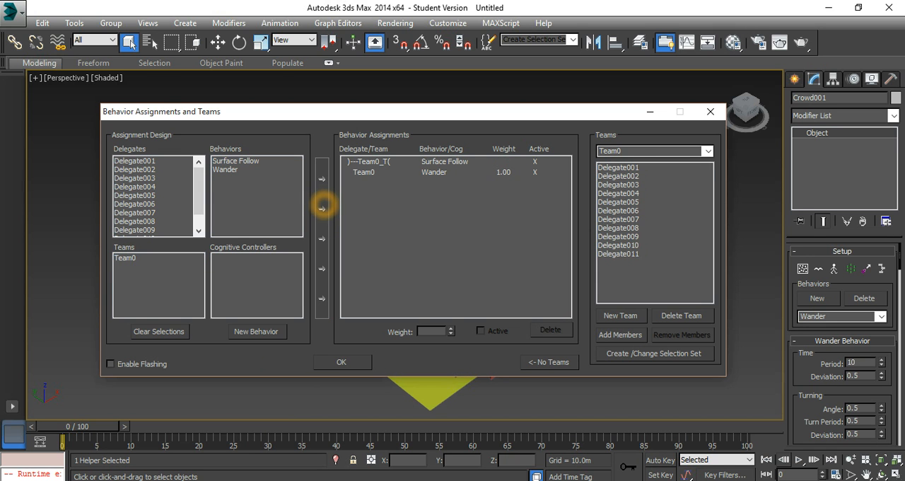
left_click(341, 362)
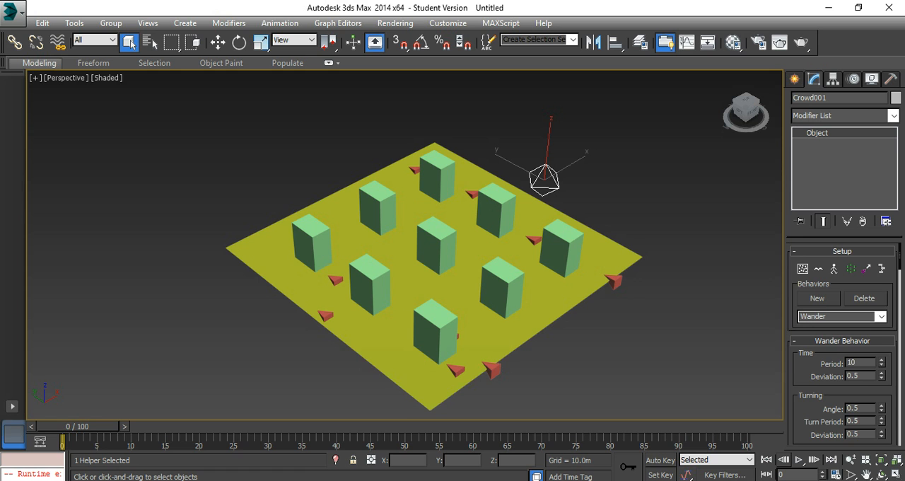
Step: Set Plane001 as the surface for the crowd's Surface Follow behavior
left_click(881, 316)
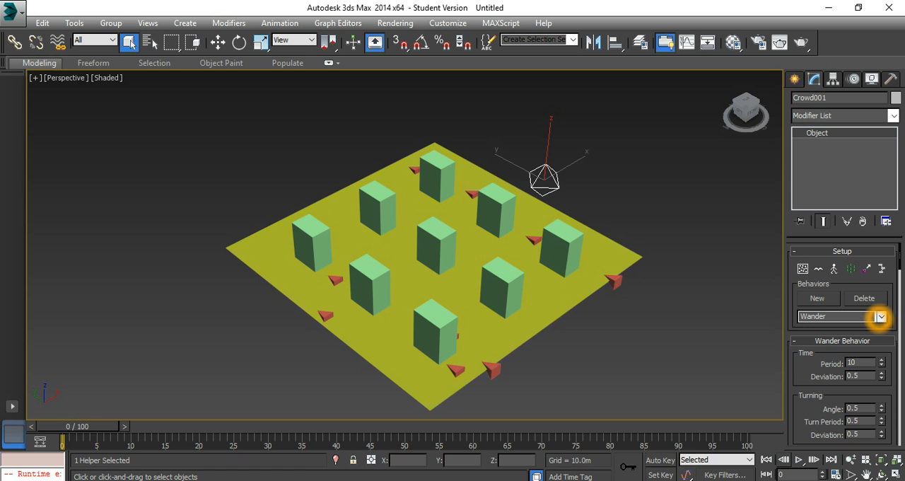
left_click(857, 323)
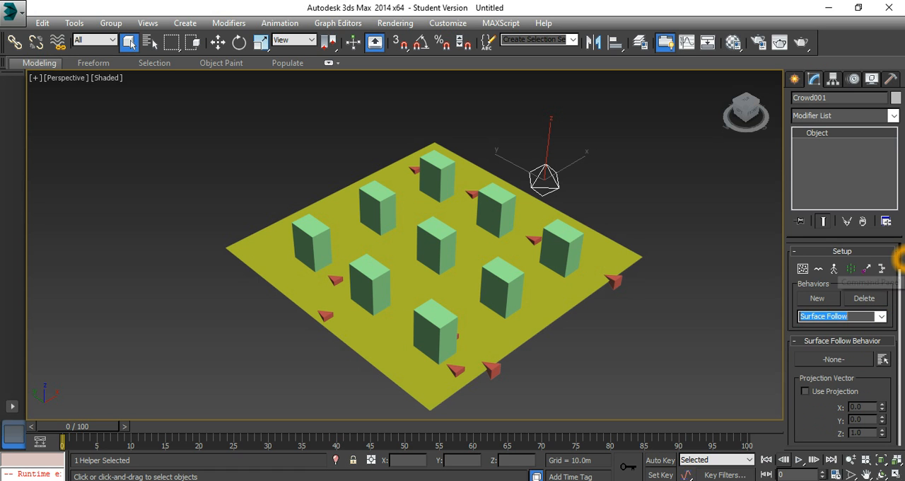
left_click_drag(899, 256, 899, 262)
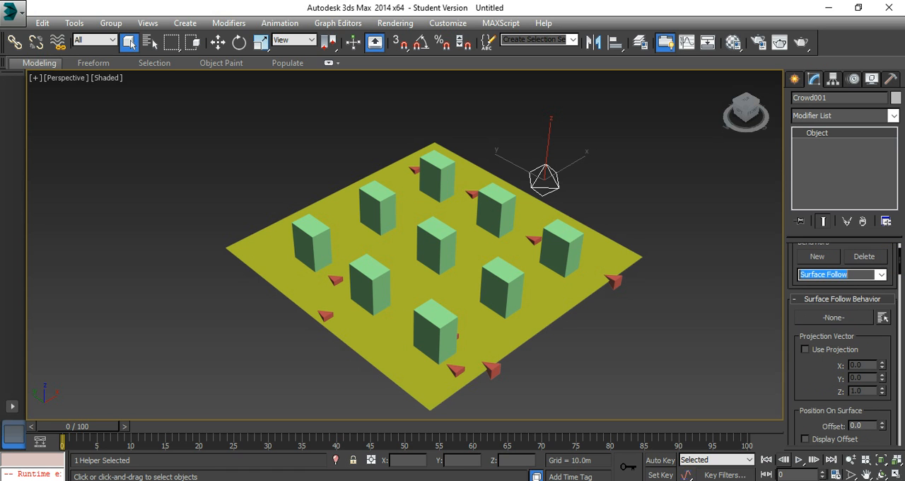
left_click(884, 317)
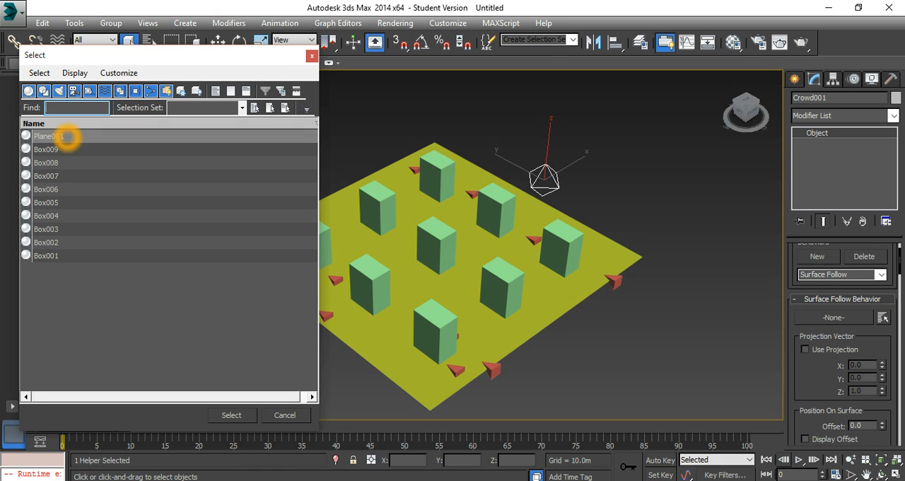
left_click(50, 135)
left_click(230, 415)
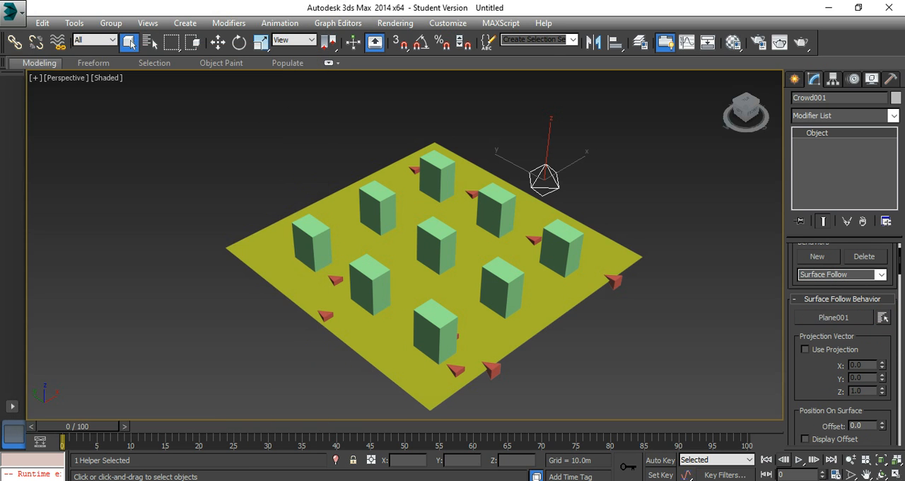
Step: Solve the crowd simulation with surface following, play the animation, and stop it
left_click_drag(900, 260, 899, 288)
left_click(820, 321)
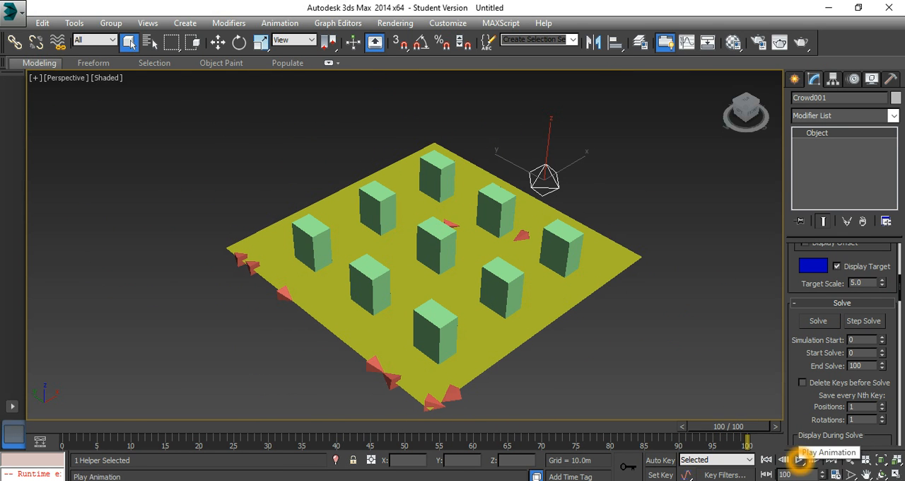
left_click(799, 459)
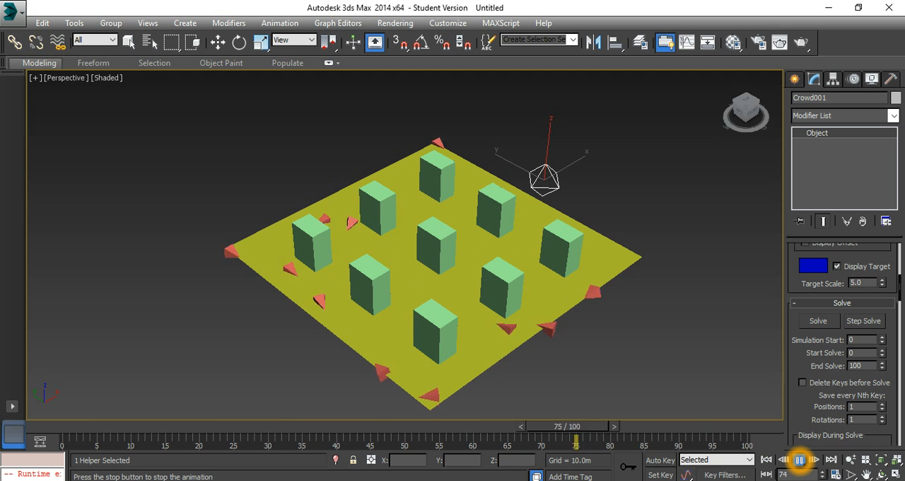
left_click(800, 459)
left_click(129, 42)
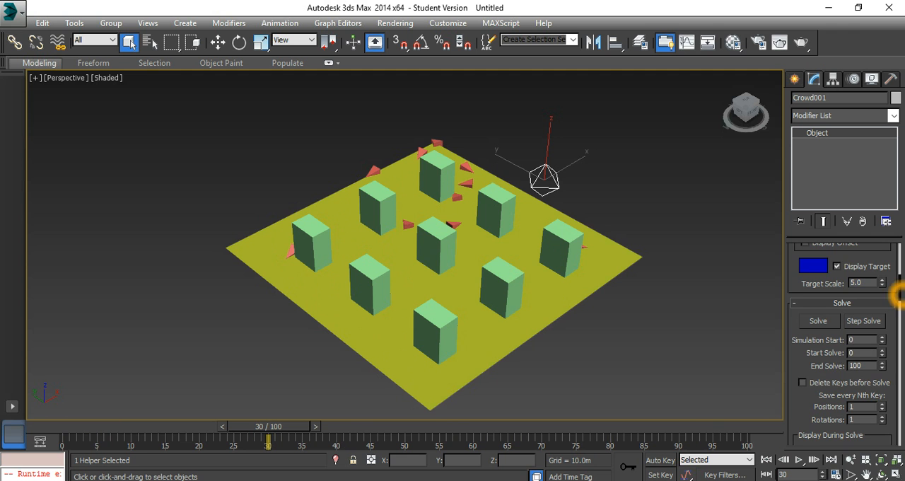
Step: Add a Seek Behavior to the crowd, assign it to Team0, and accept the behavior assignments
scroll(896, 288, "up", 10)
scroll(898, 263, "up", 2)
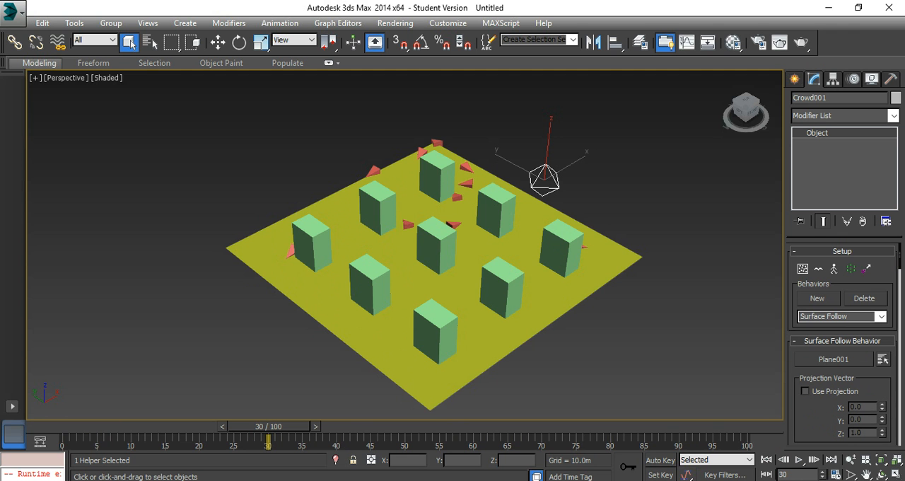
left_click(870, 267)
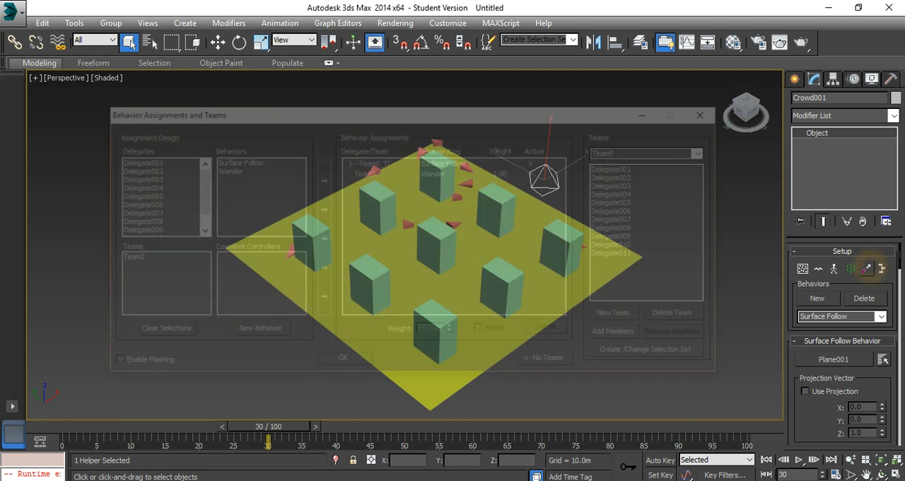
left_click(253, 330)
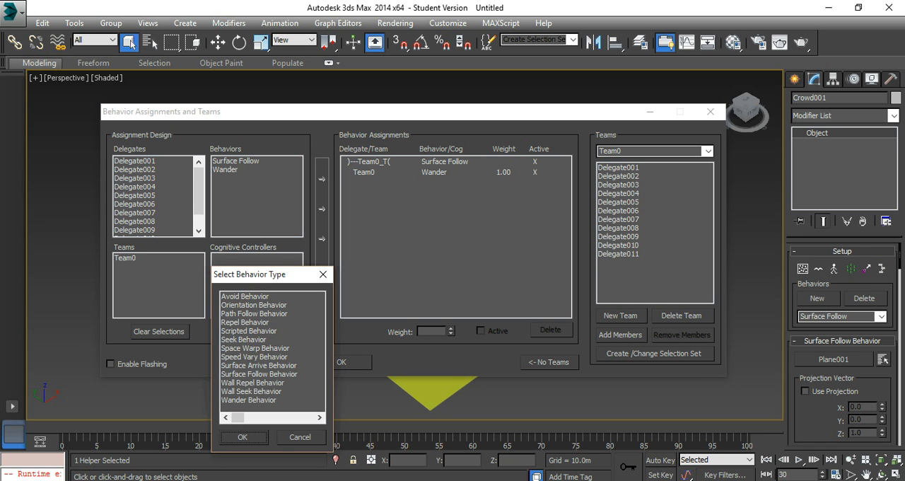
left_click(240, 341)
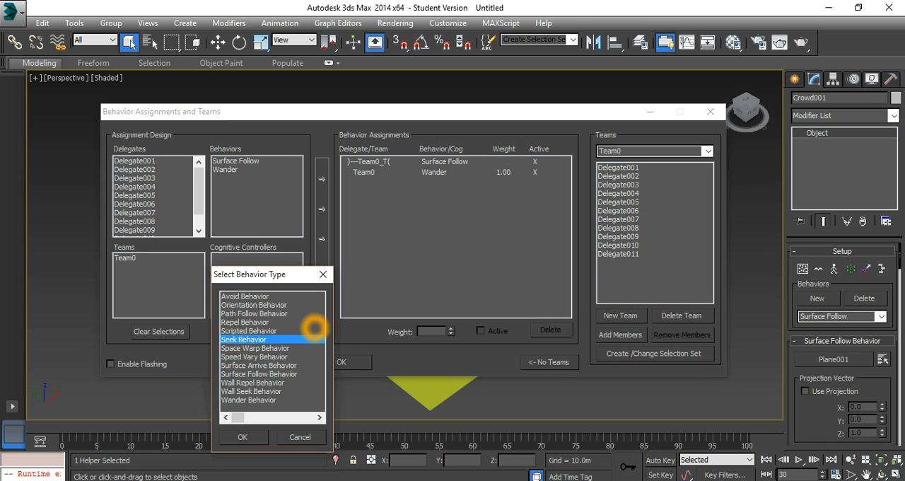
left_click(242, 437)
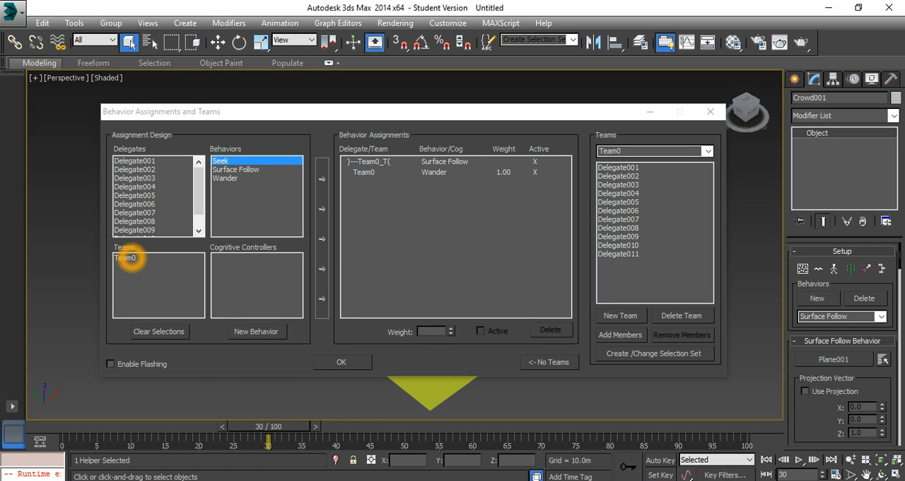
left_click(131, 258)
left_click(321, 297)
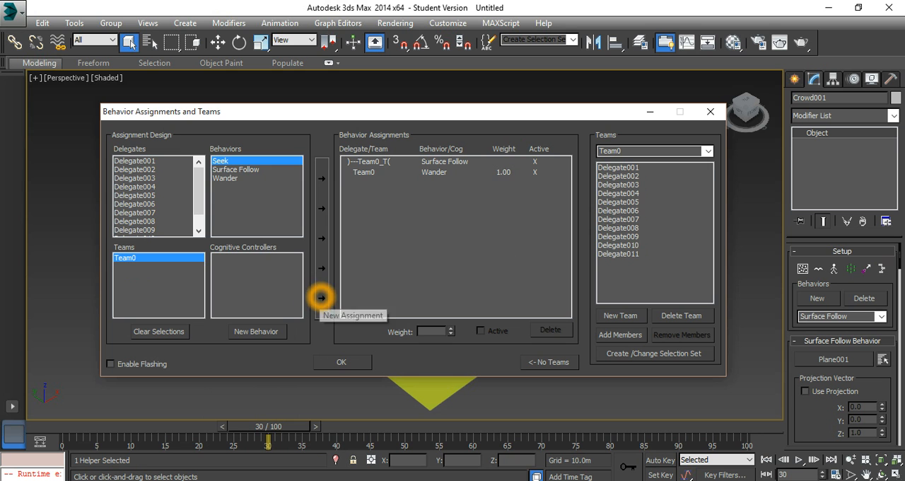
left_click(342, 362)
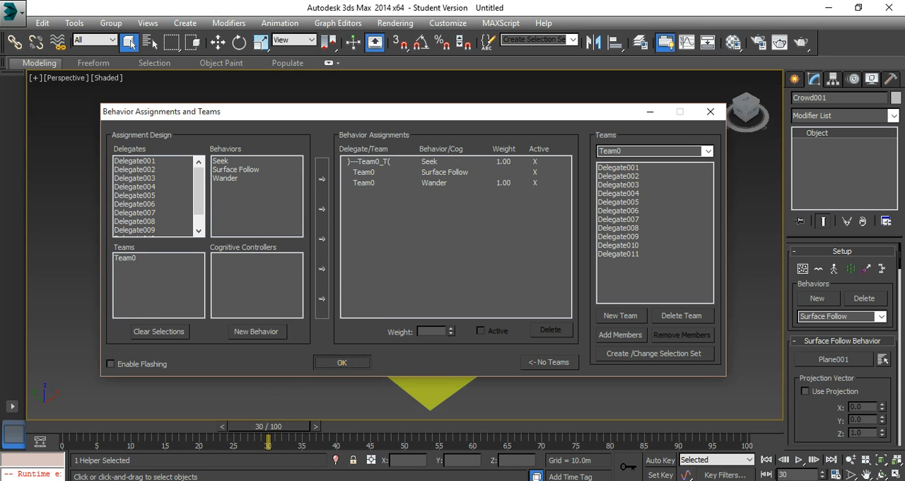
Step: Identify the central box, reselect the crowd helper, and set Box005 as the Seek behavior's target
left_click(437, 237)
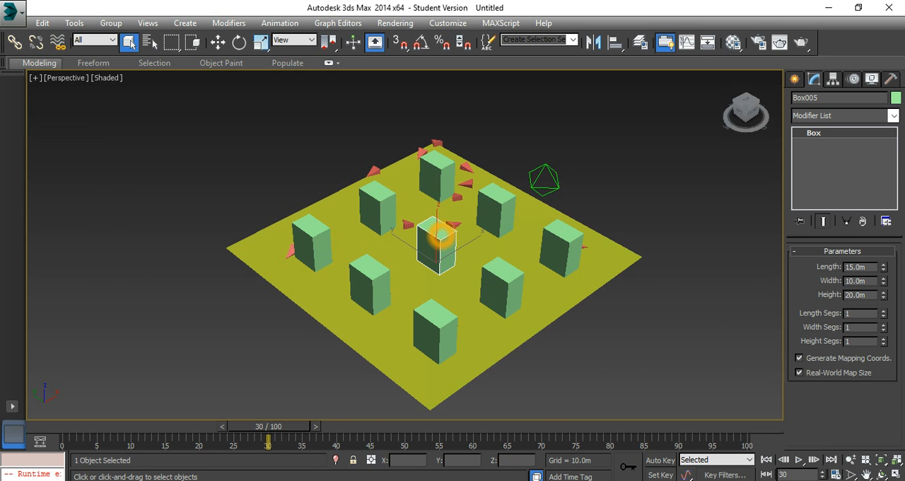
left_click(558, 175)
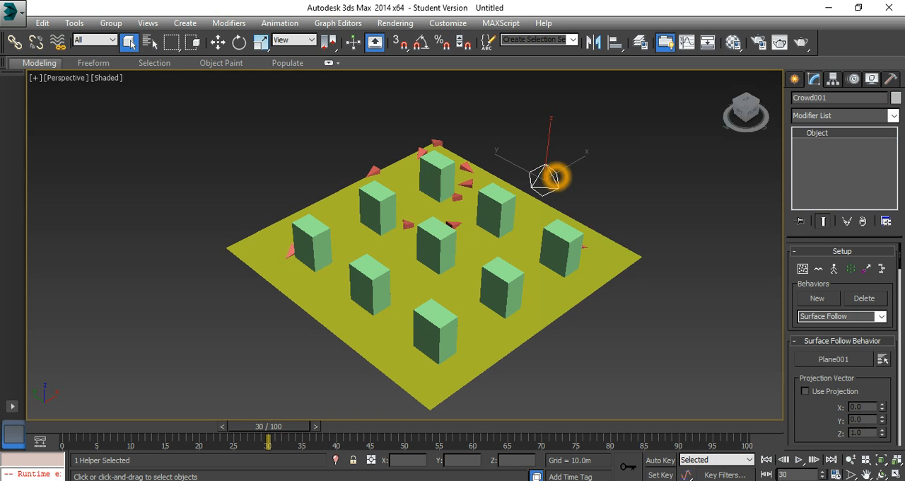
left_click(881, 316)
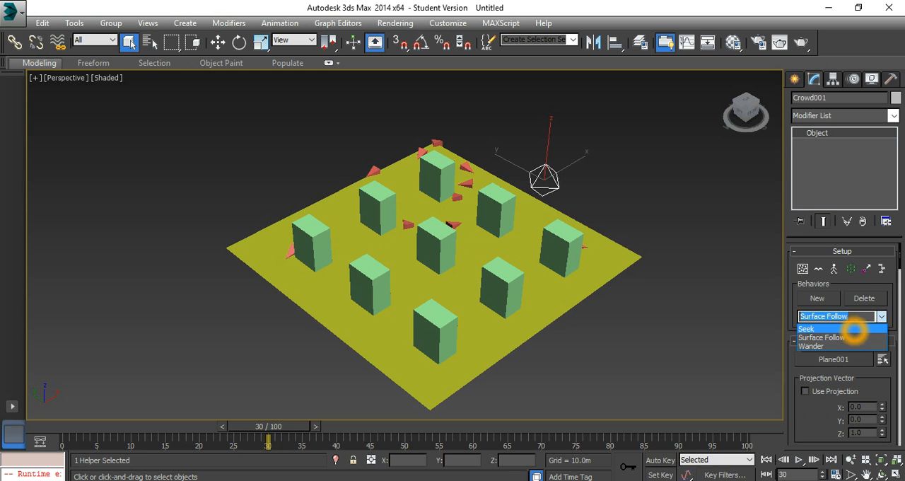
left_click(853, 330)
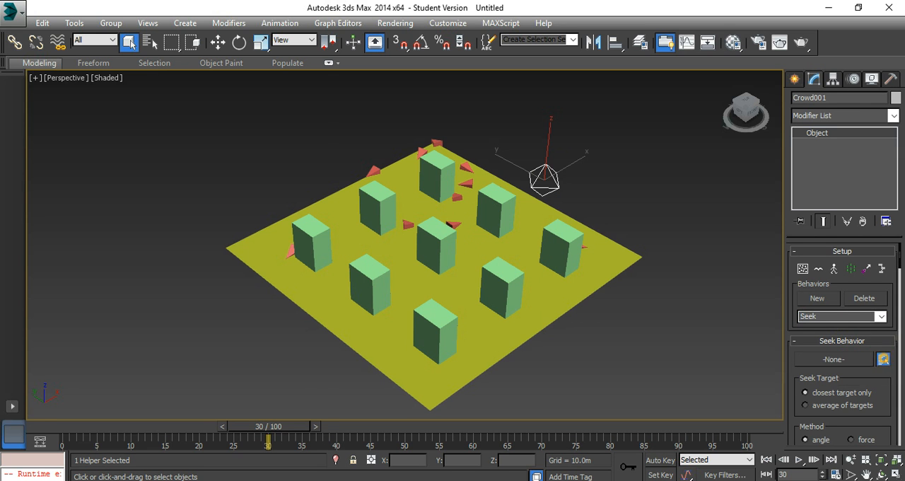
left_click(883, 359)
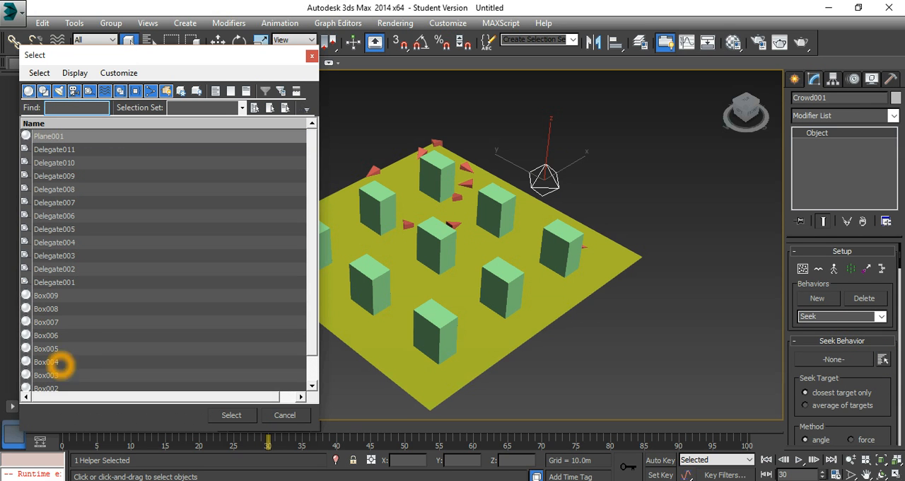
left_click(51, 348)
left_click(232, 414)
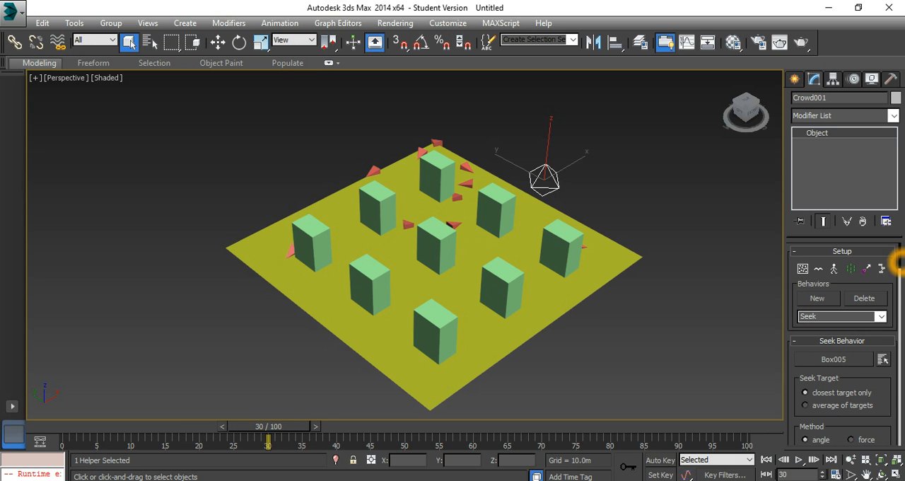
Step: Solve the simulation with the Seek behavior, play and stop it, and inspect the delegates around the boxes up close
scroll(898, 263, "down", 5)
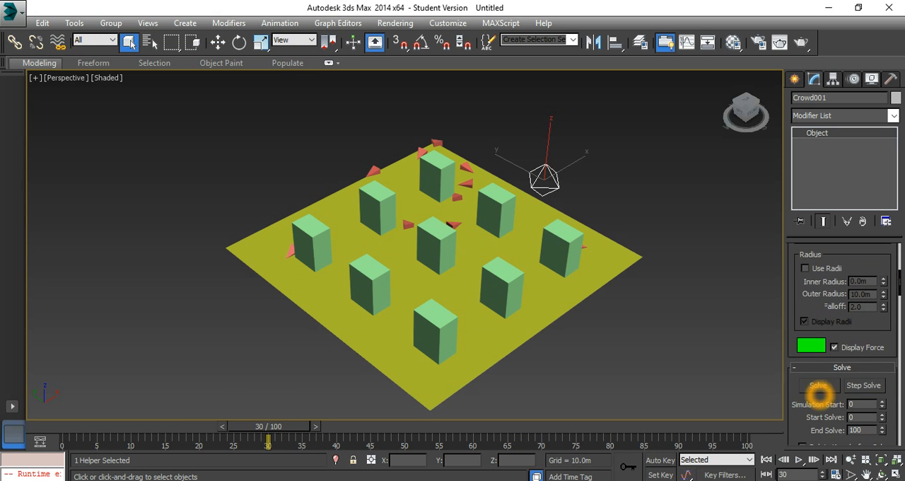
left_click(817, 385)
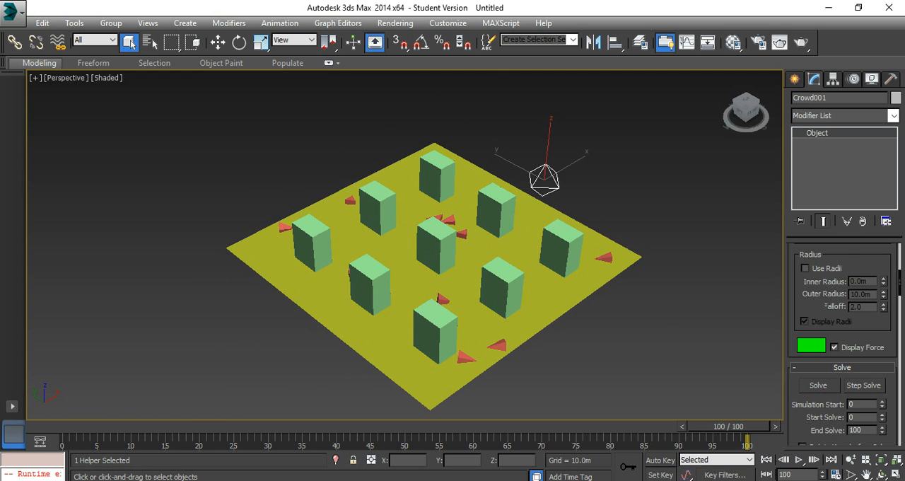
left_click(799, 460)
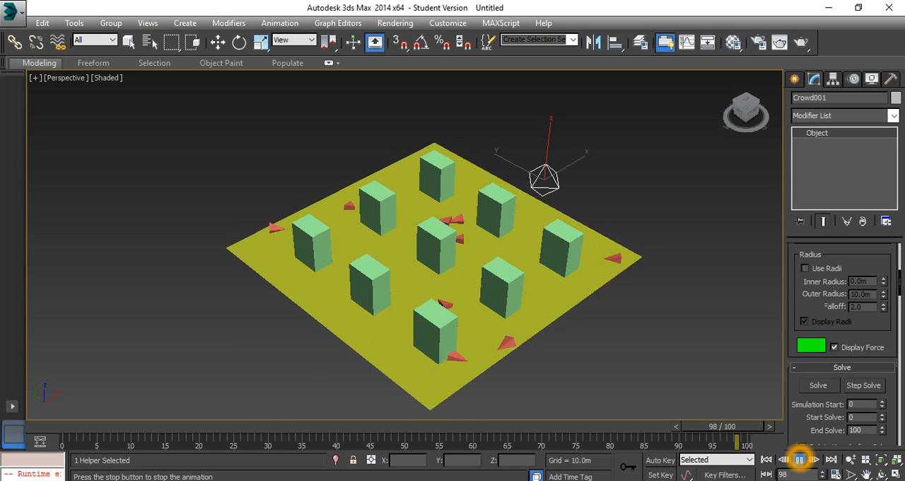
left_click(799, 459)
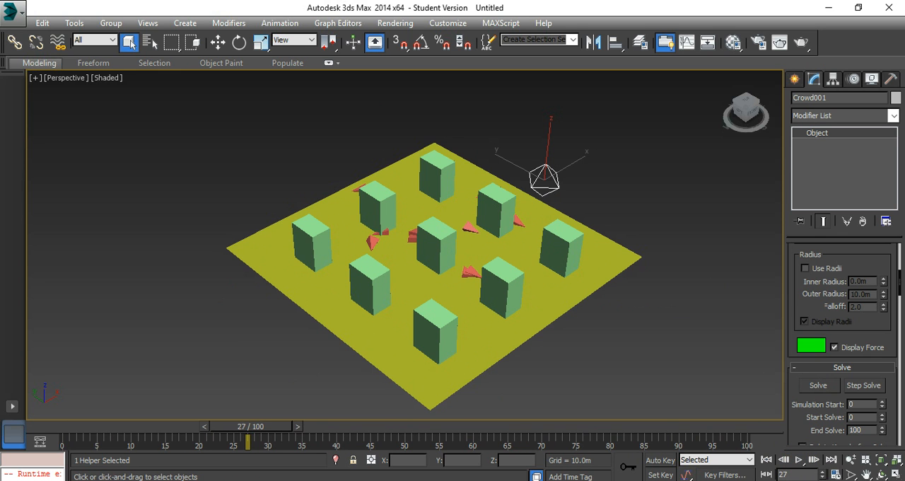
scroll(377, 242, "up", 8)
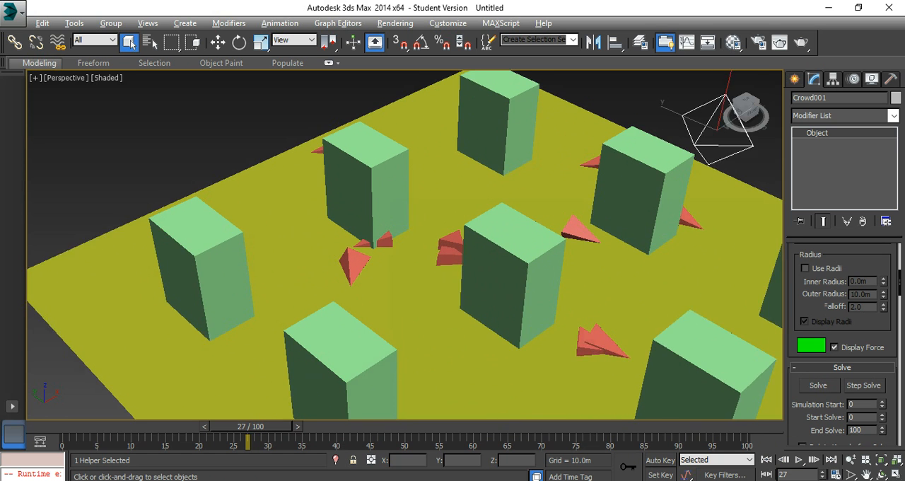
middle_click_drag(379, 187, 370, 188, "alt")
scroll(379, 187, "down", 10)
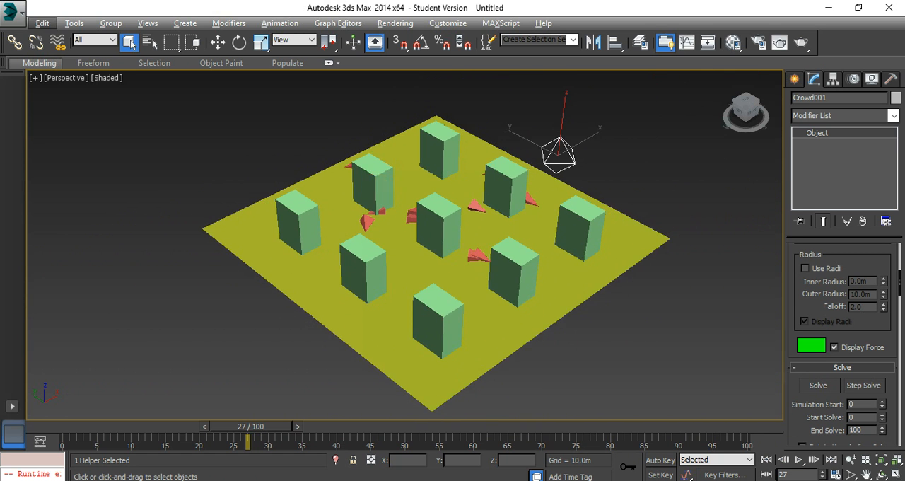
left_click_drag(896, 289, 895, 247)
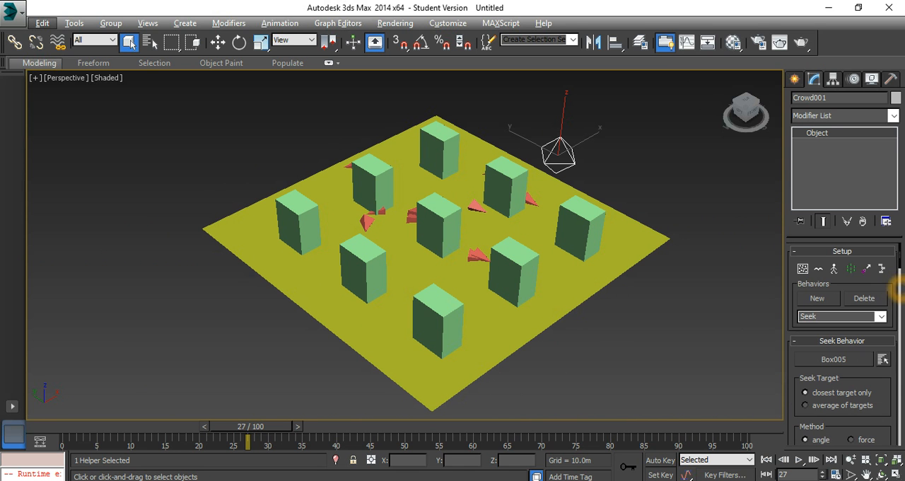
Step: Add an Avoid Behavior to the crowd, assign it to Team0, and accept the behavior assignments
left_click(868, 268)
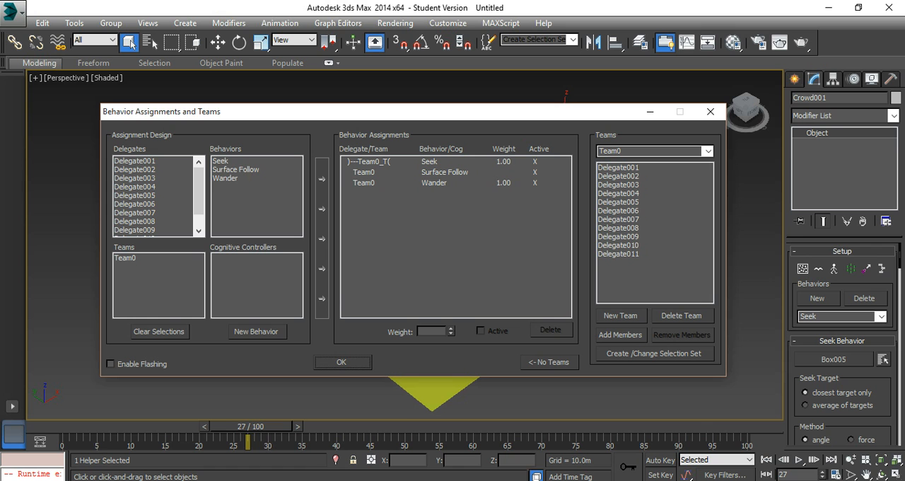
left_click(237, 331)
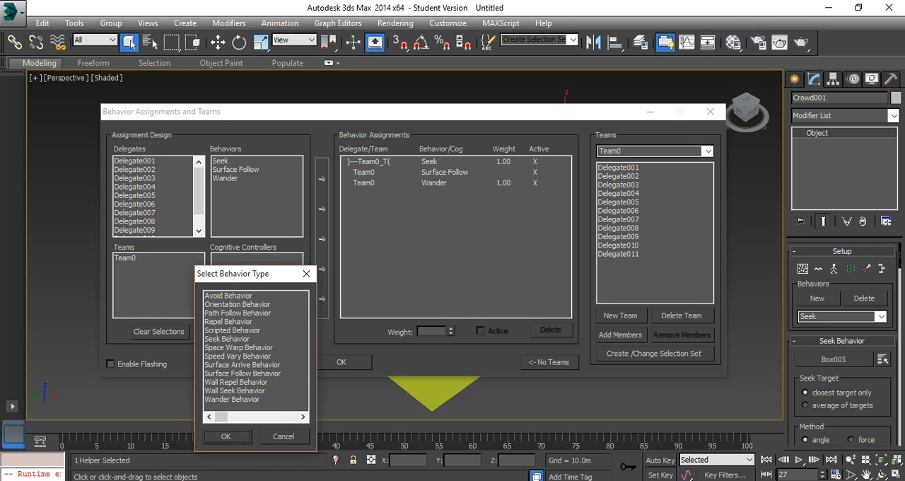
left_click(237, 297)
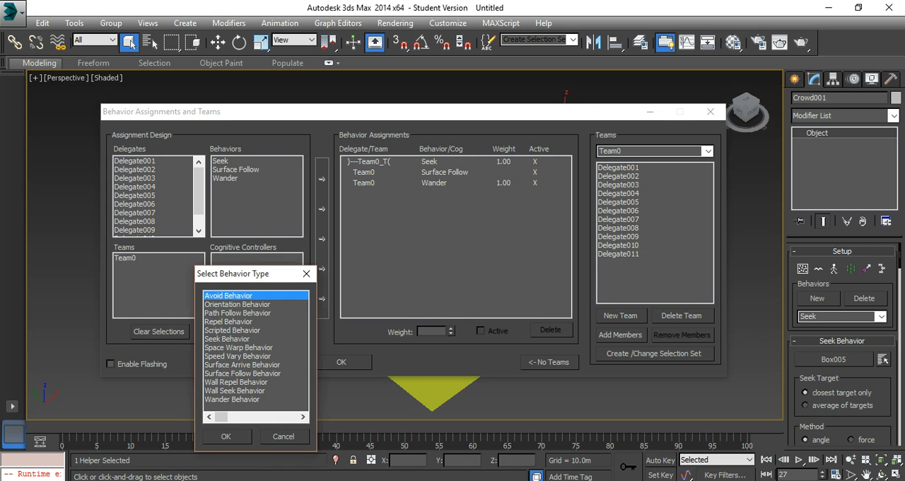
left_click(225, 436)
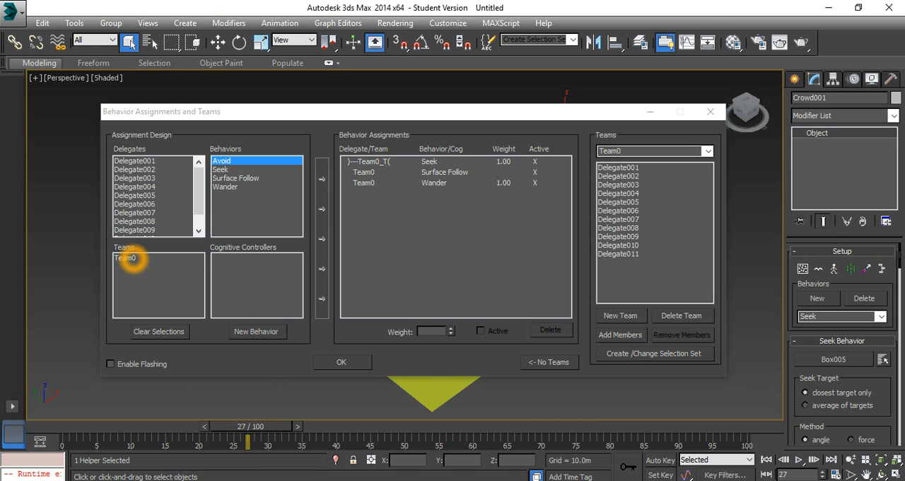
left_click(128, 258)
left_click(324, 298)
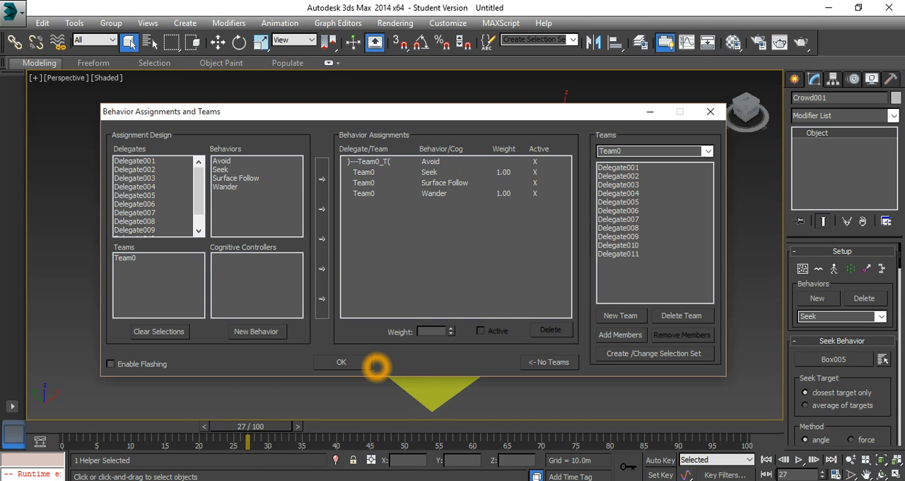
left_click(358, 364)
Step: Bring up the Avoid behavior's settings and mark Delegate001 through Delegate011 as objects to avoid
left_click(881, 316)
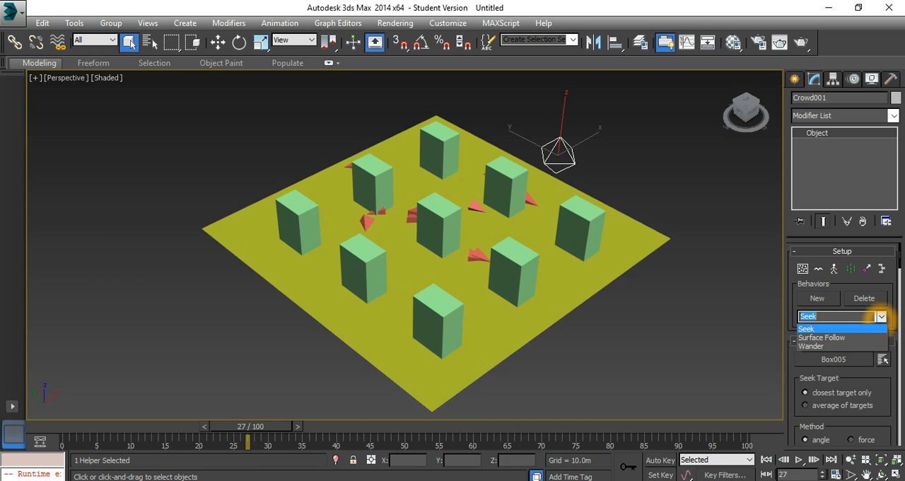
left_click(854, 329)
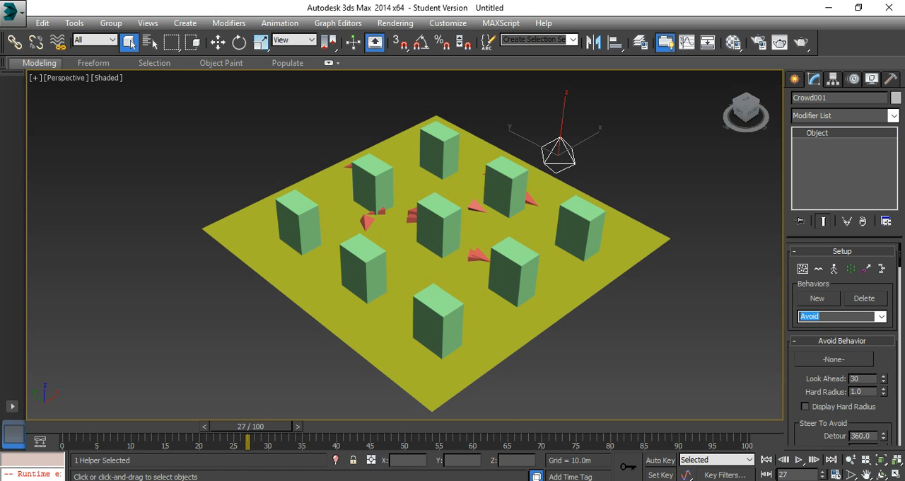
left_click(882, 359)
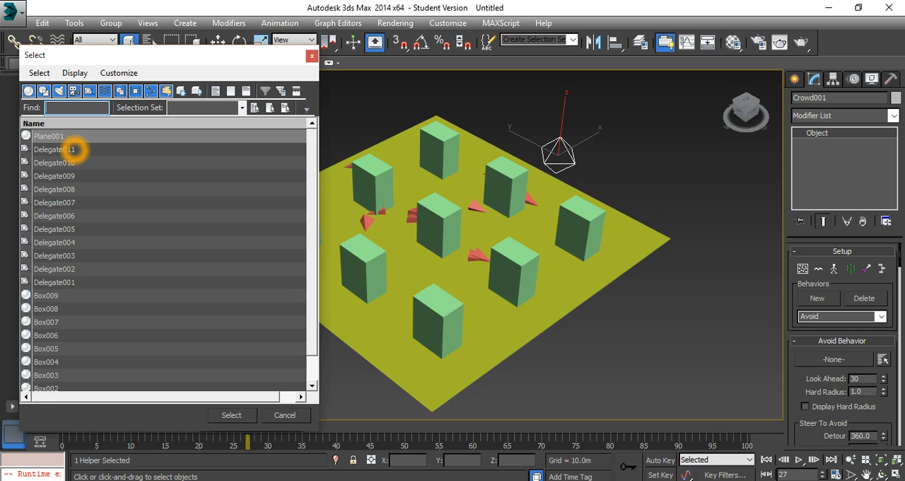
left_click(76, 149)
left_click(90, 282, "shift")
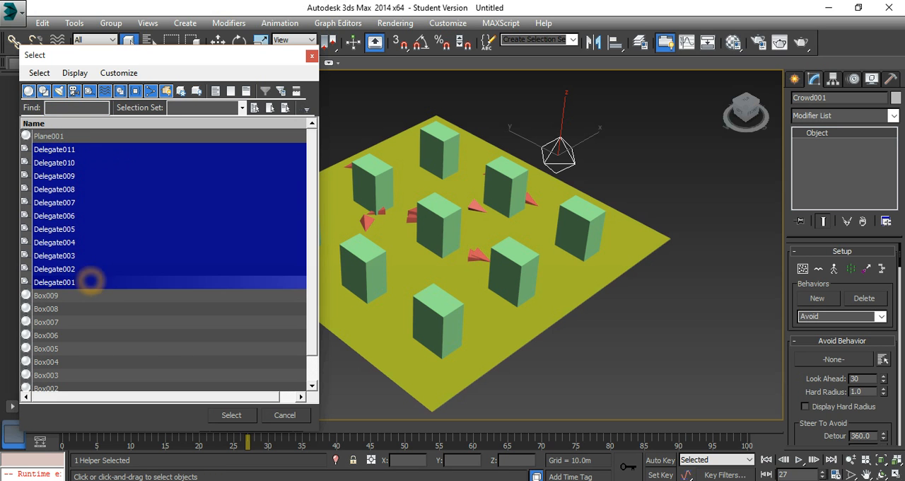
Step: Add all boxes except Box005 to the delegates marked for avoidance and accept the multiple-target selection
left_click_drag(311, 225, 311, 250)
left_click(51, 269, "ctrl")
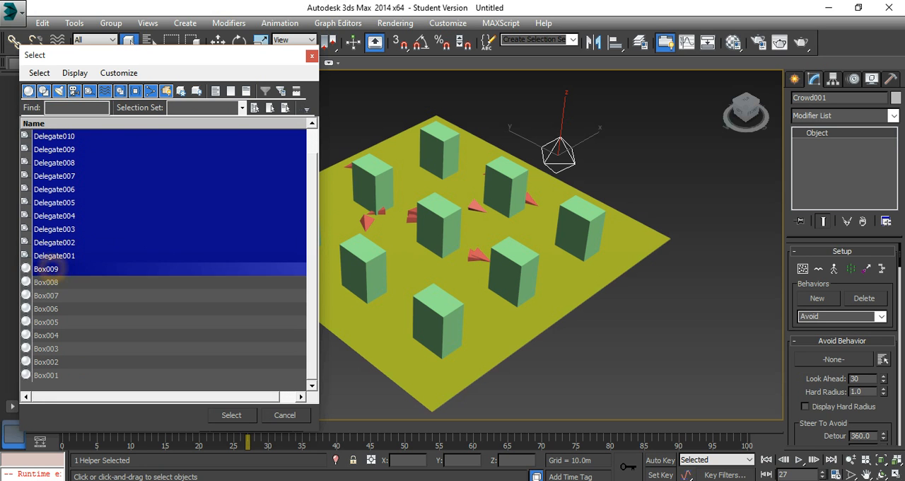
left_click(60, 282, "ctrl")
left_click(68, 296, "ctrl")
left_click(67, 309, "ctrl")
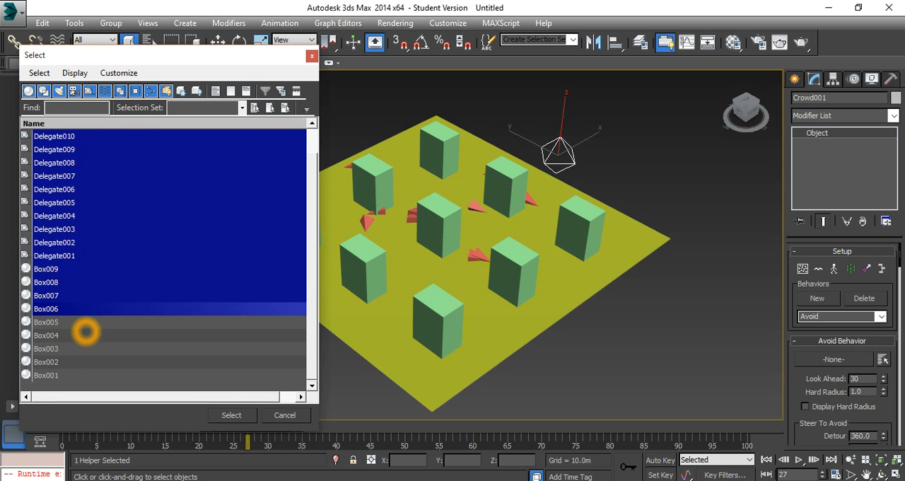
left_click(83, 335, "ctrl")
left_click(87, 349, "ctrl")
left_click(62, 361, "ctrl")
left_click(72, 375, "ctrl")
left_click(232, 415)
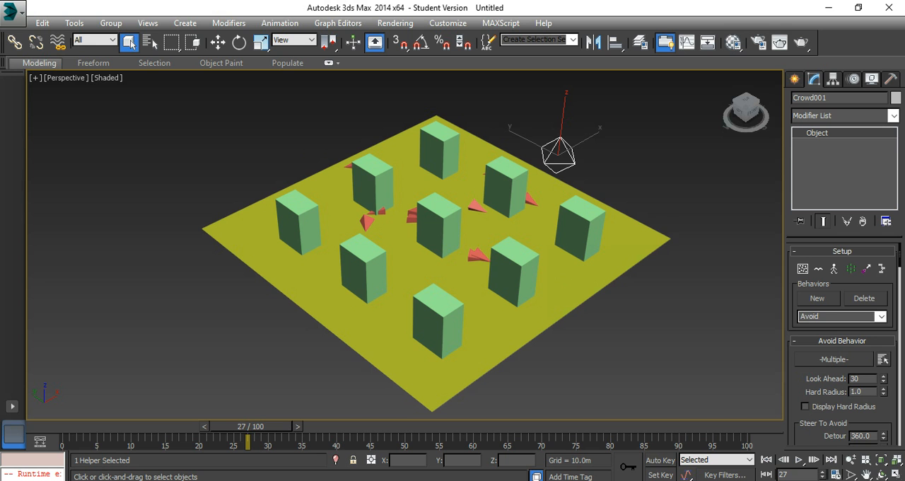
Step: Solve the crowd simulation with the Avoid behavior, play the animation, and stop it
left_click_drag(900, 262, 900, 321)
left_click(820, 277)
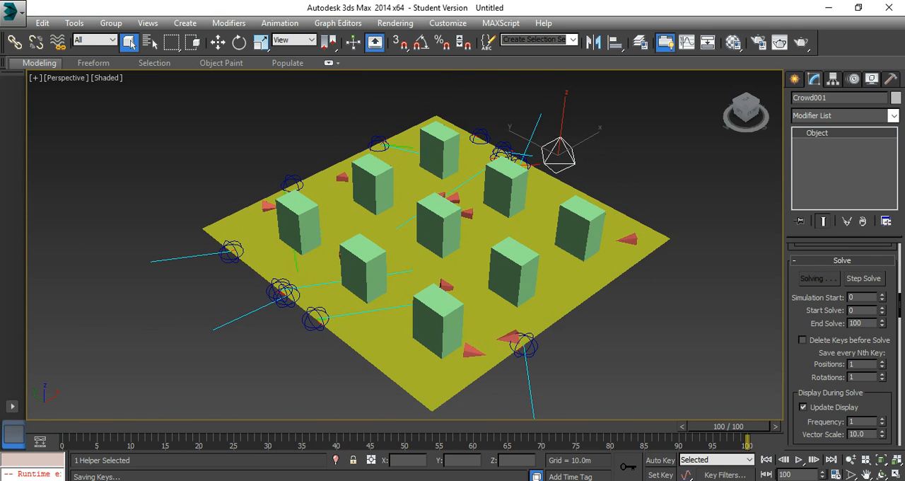
left_click(799, 460)
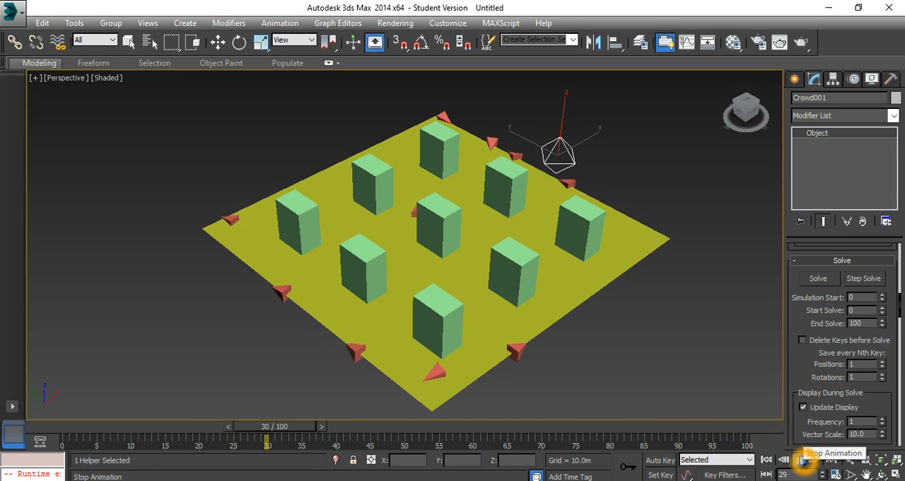
left_click(799, 460)
Step: Display the Avoid behavior's hard radius and repel radius, and examine the ranges around the delegates and boxes
scroll(882, 330, "up", 10)
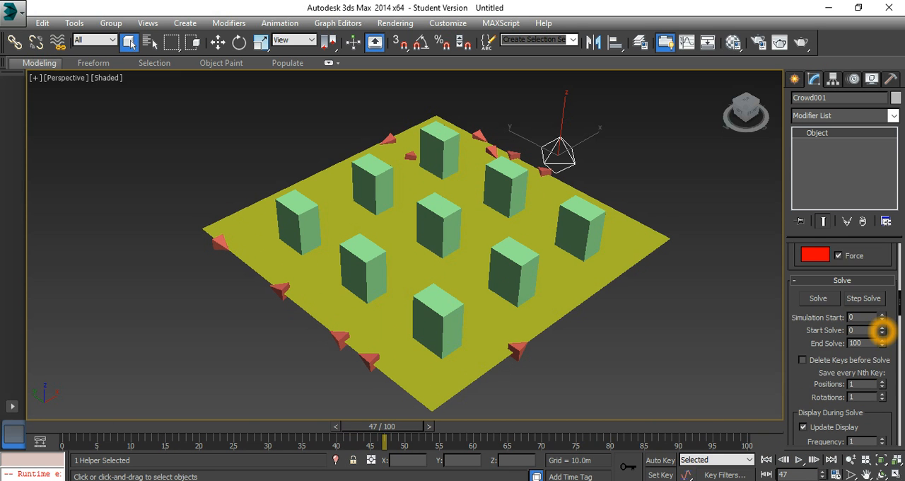
scroll(882, 331, "up", 5)
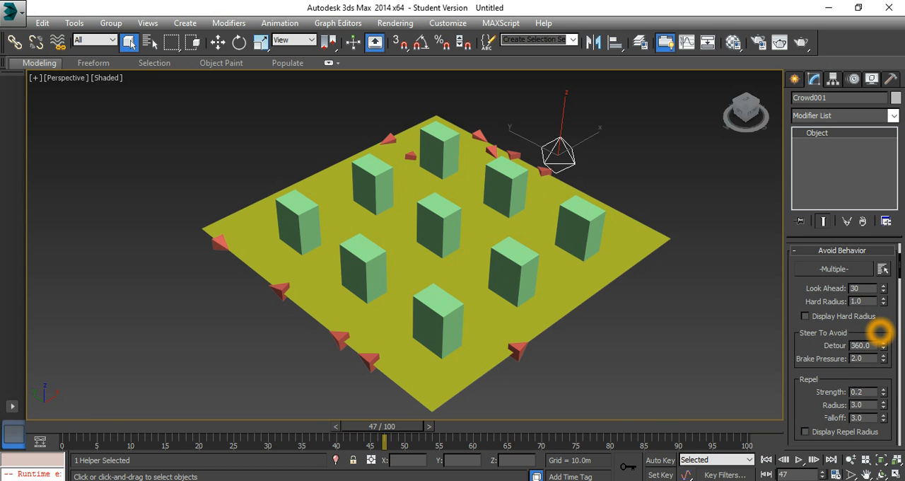
left_click(806, 317)
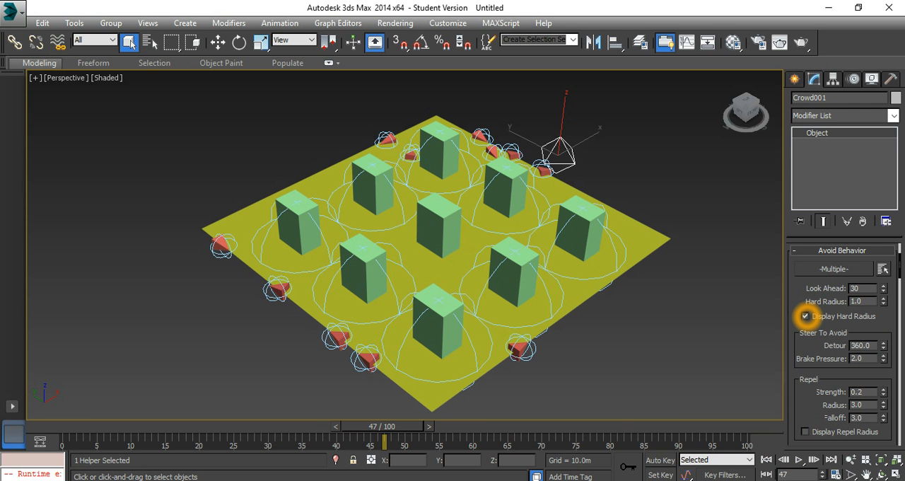
left_click(806, 431)
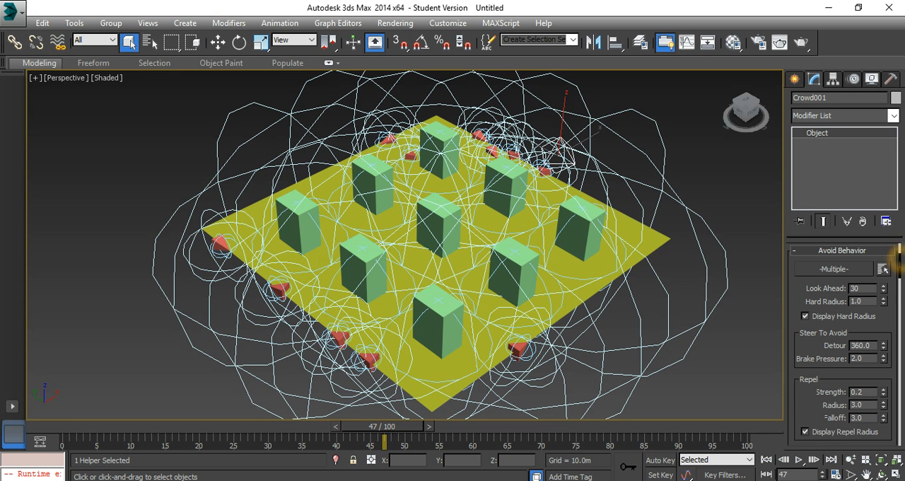
scroll(893, 314, "down", 15)
scroll(892, 314, "down", 5)
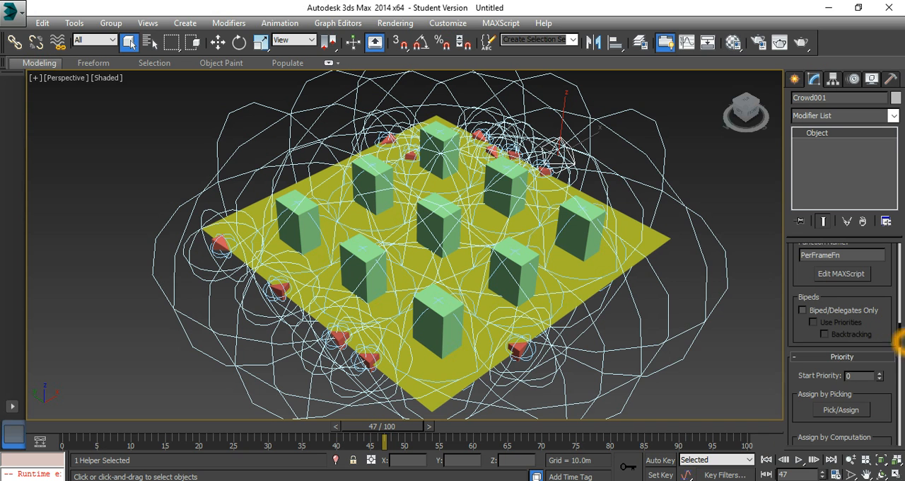
scroll(893, 311, "up", 5)
scroll(895, 283, "up", 5)
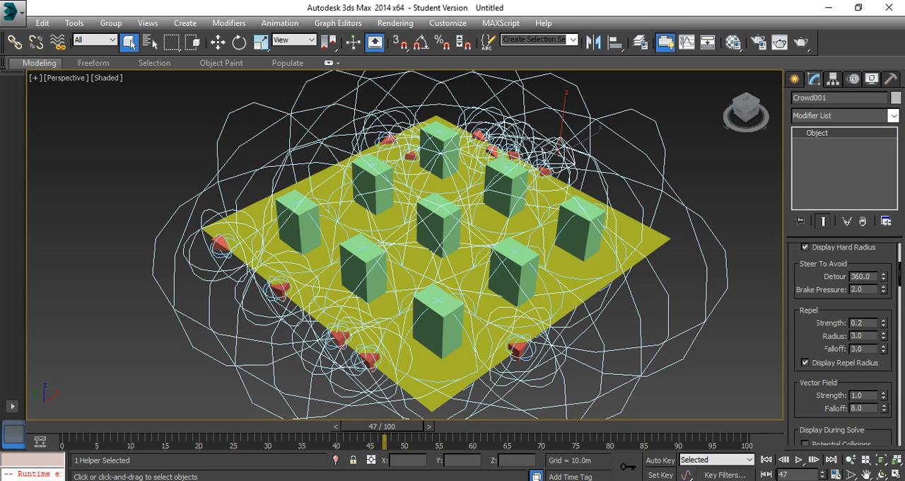
Step: Hide the hard radius and repel radius displays and play the animation again
left_click(805, 316)
left_click(805, 431)
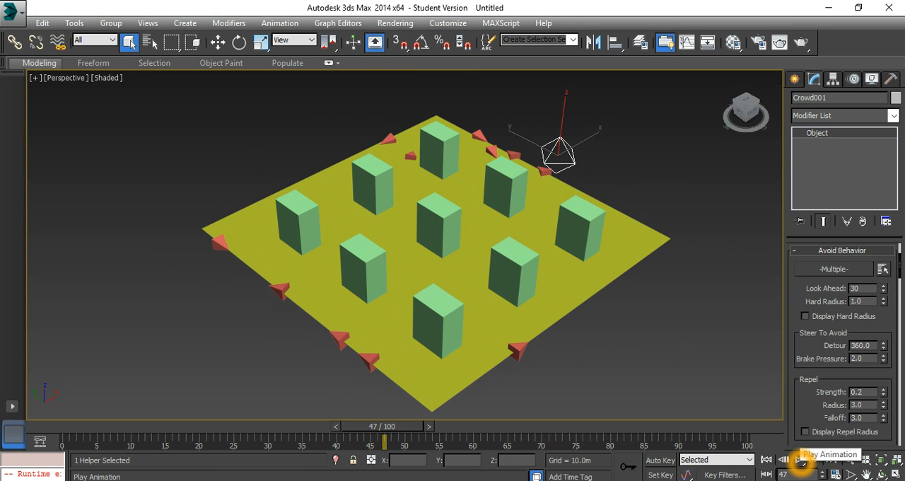
left_click(800, 459)
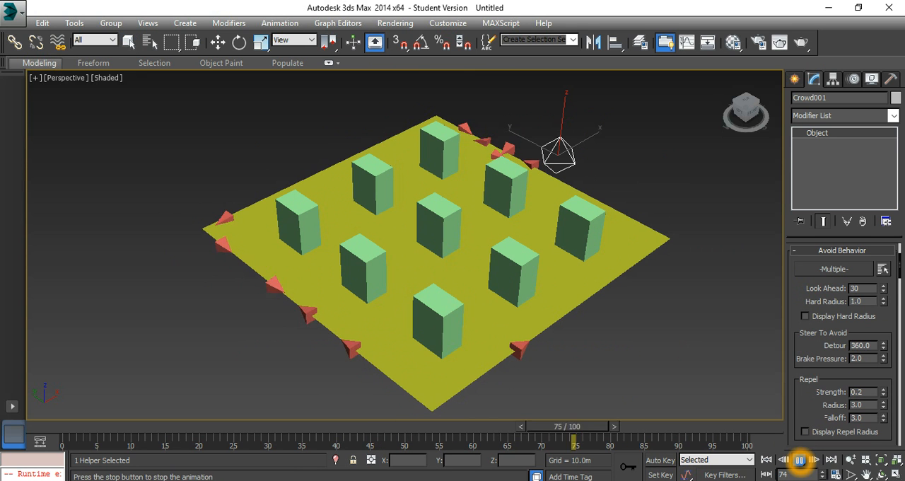